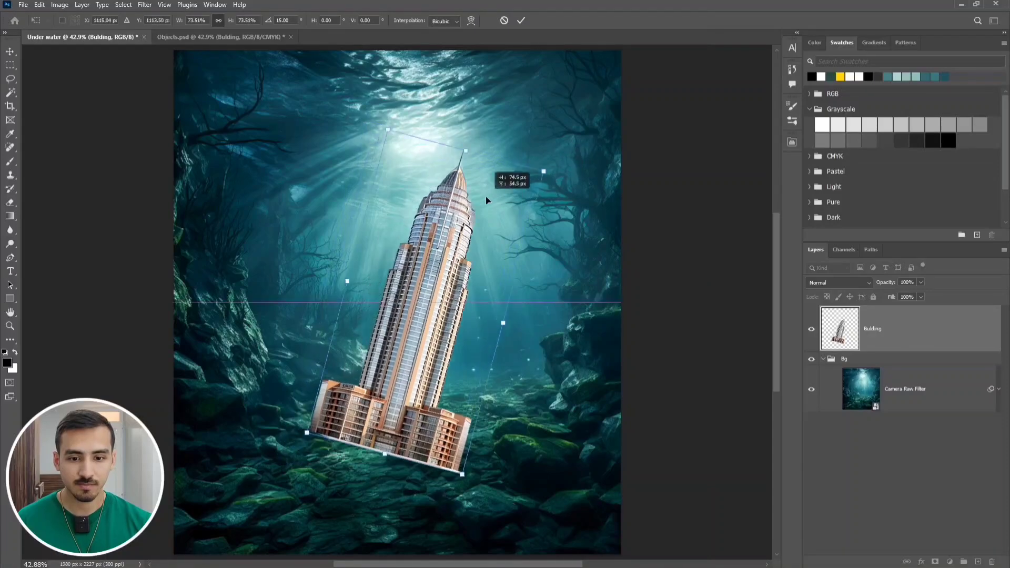
Adjust the tilted building's position over the underwater seabed, apply the transform and deselect the layer
drag(558, 174, 566, 181)
drag(498, 223, 493, 211)
click(520, 23)
click(874, 455)
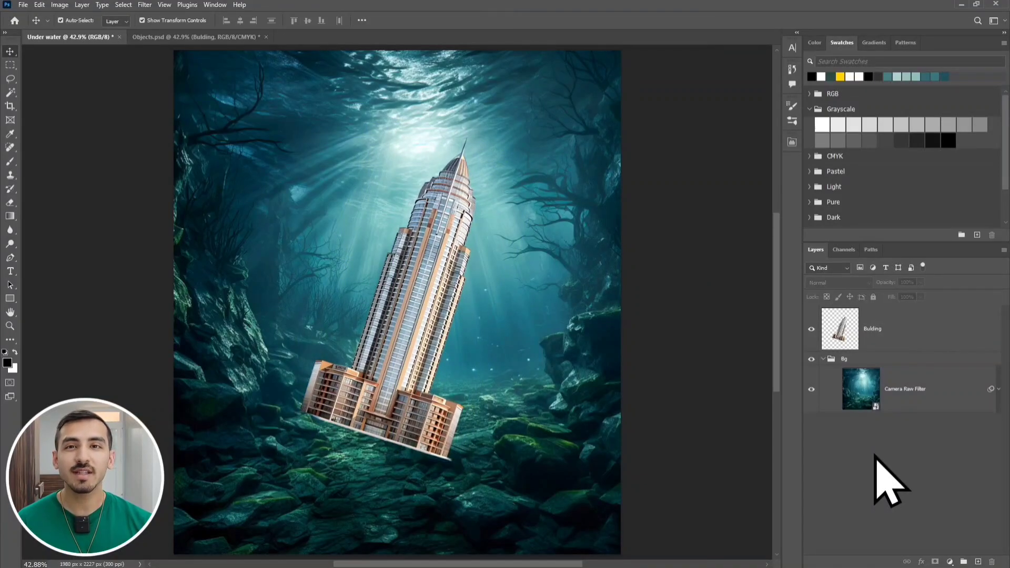
Lower the building layer's opacity to 20% and shift the building slightly up and to the right over the rocks
drag(362, 450, 381, 433)
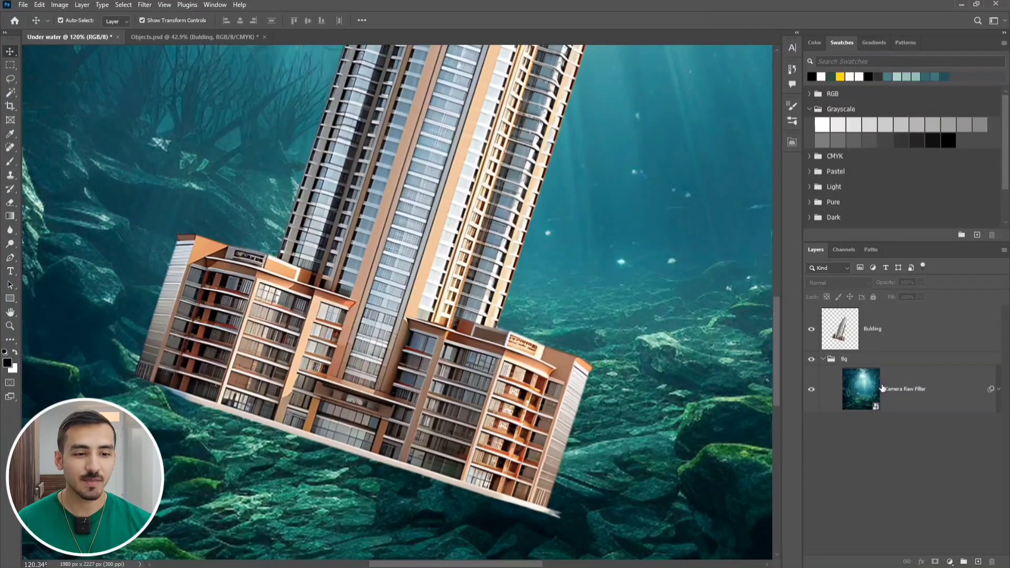
click(923, 332)
click(911, 282)
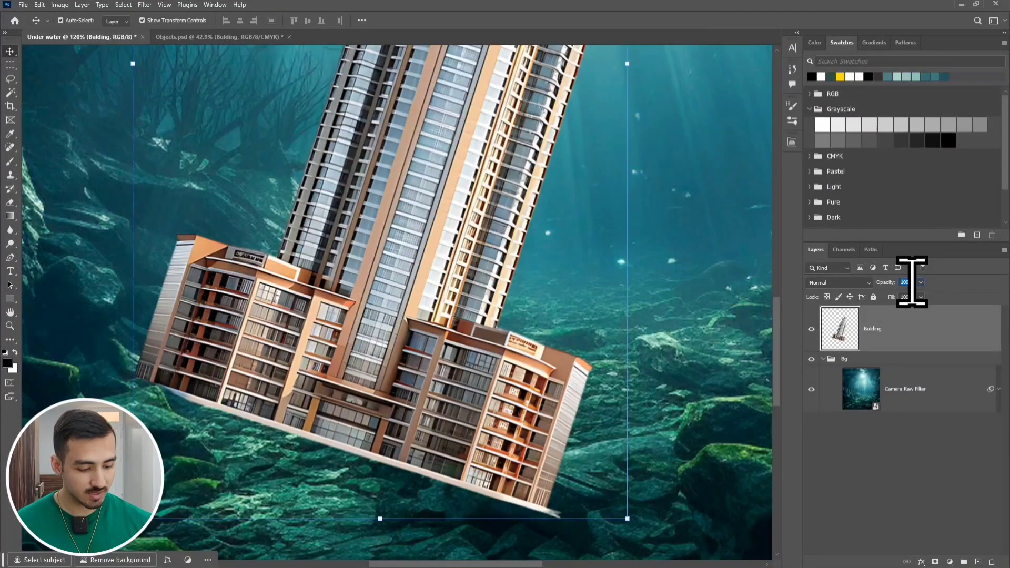
text(20)
key(Return)
click(860, 476)
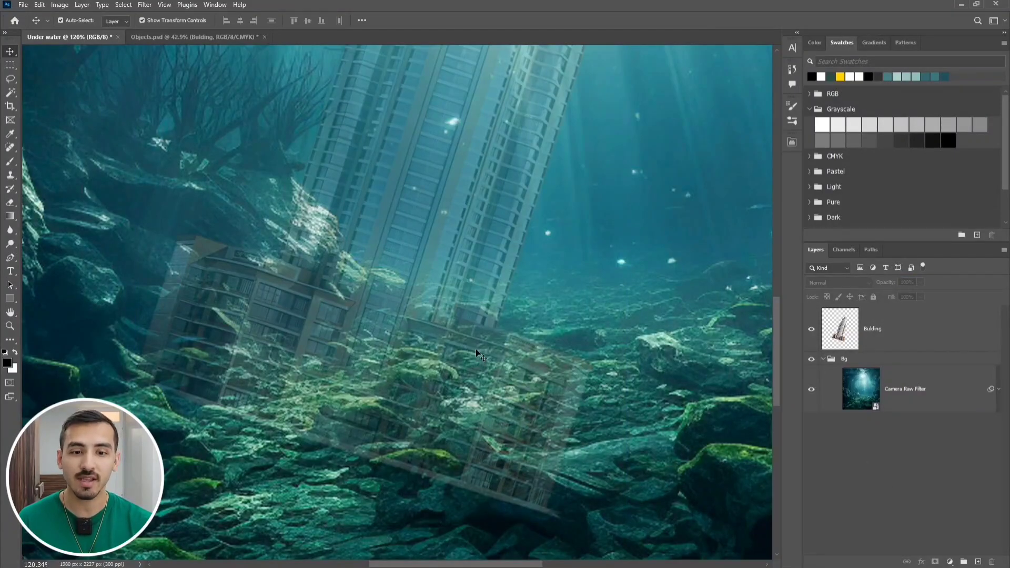
drag(489, 328, 519, 303)
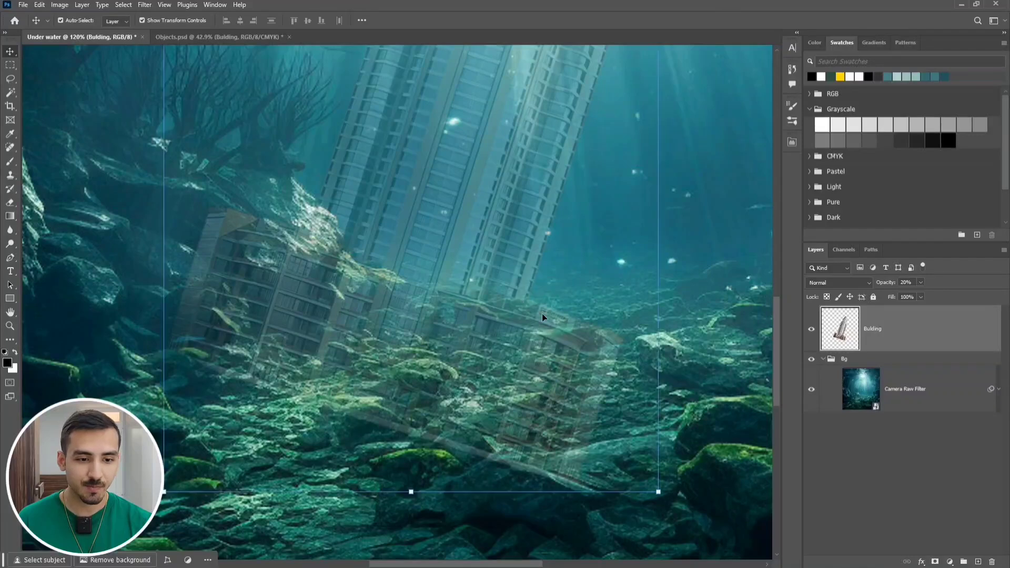
Add a layer mask to the building layer and set up a soft round brush with 0% hardness
click(935, 560)
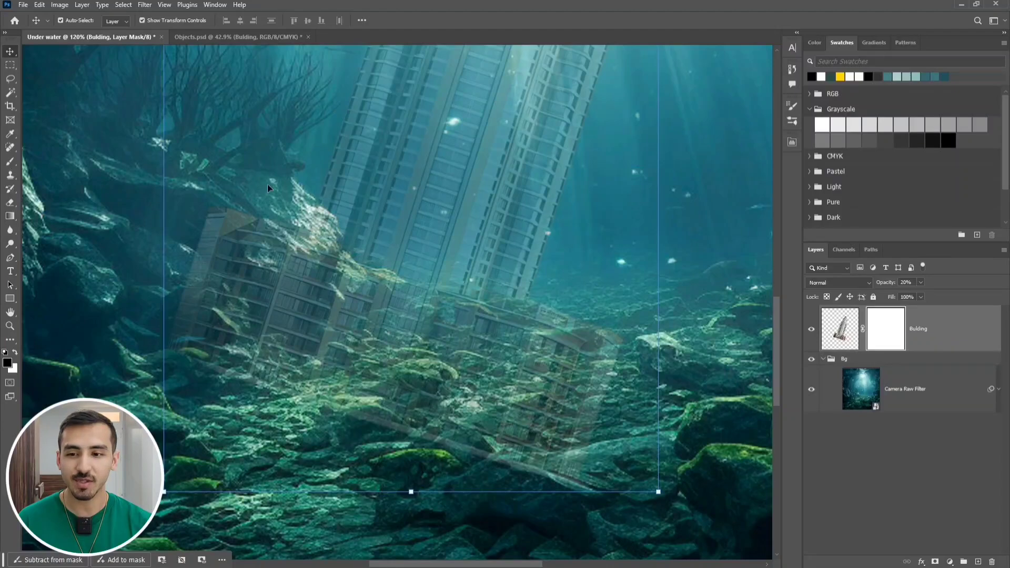
click(10, 161)
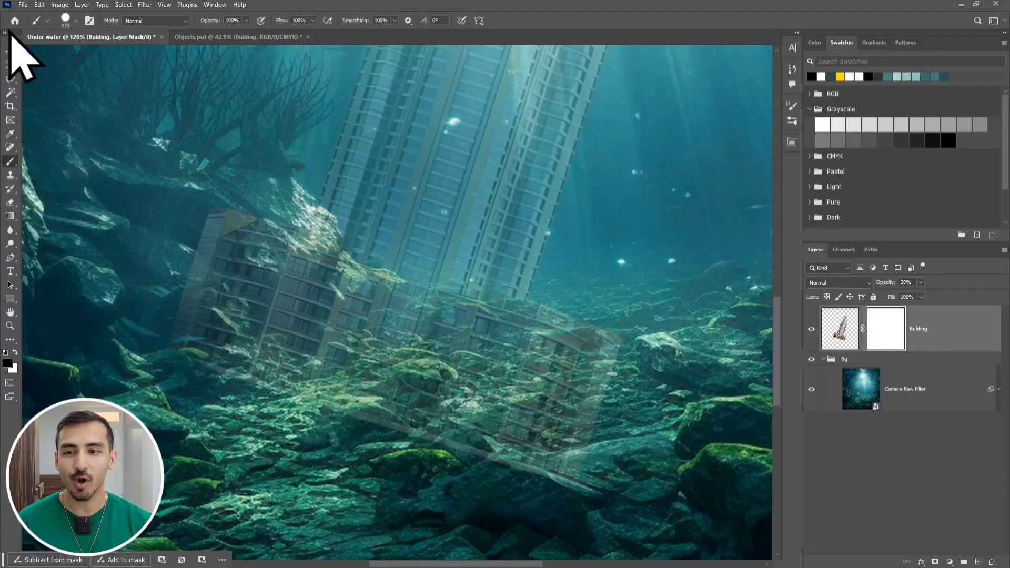
click(89, 21)
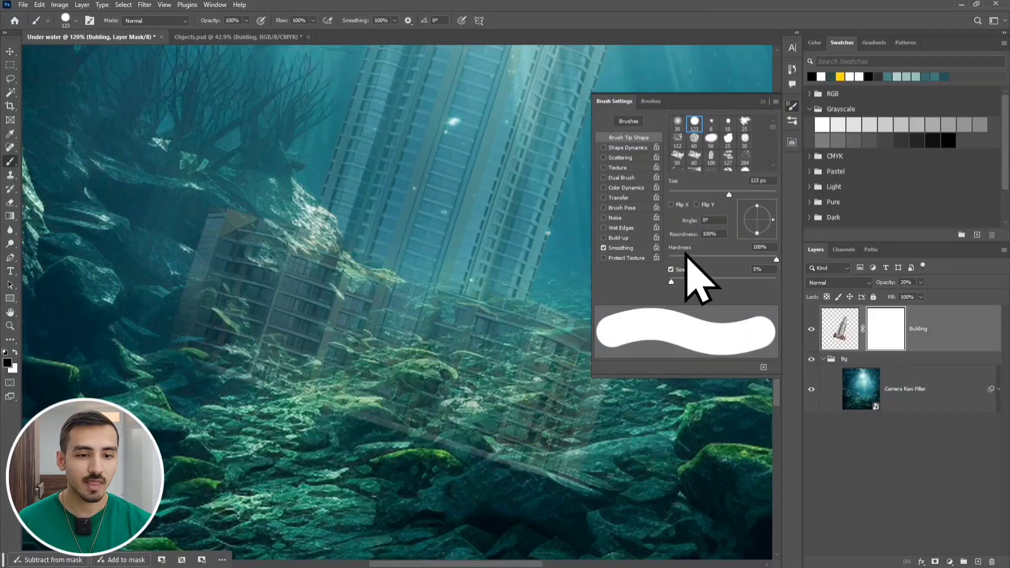
drag(685, 256, 665, 258)
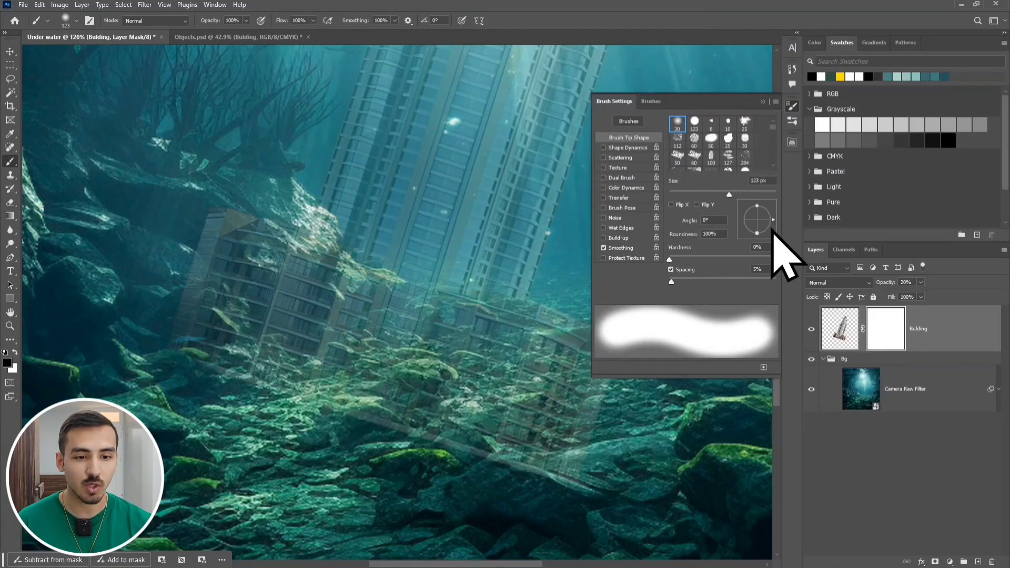
click(762, 101)
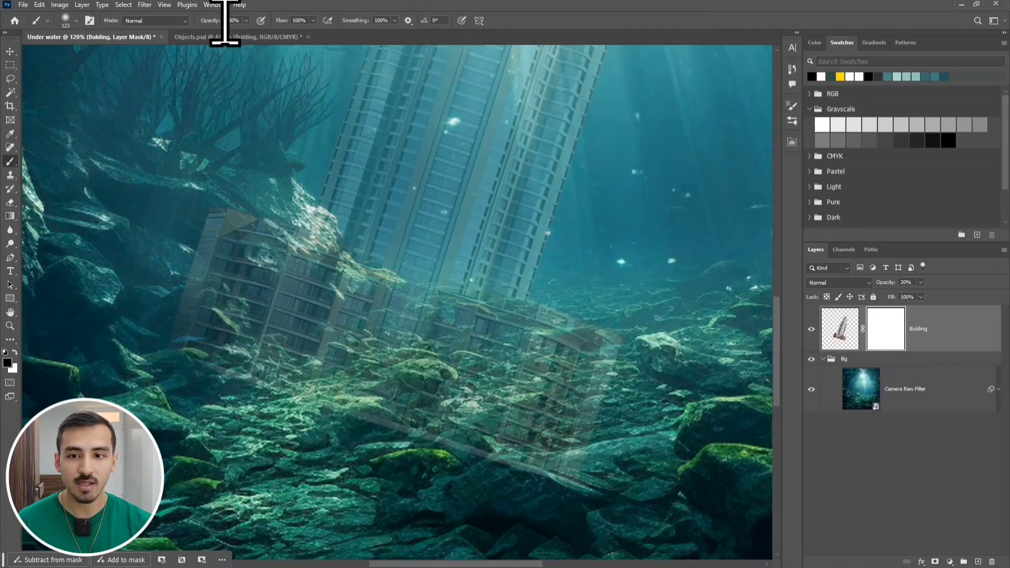
Set the brush flow to 20% and paint black on the mask to hide the building's base behind the rocks
click(299, 20)
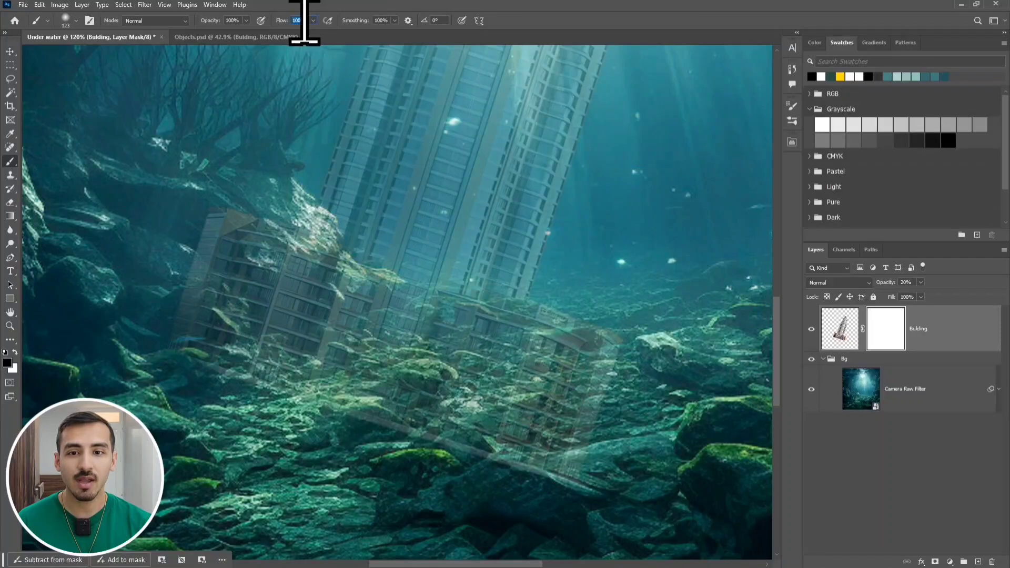
text(20)
key(Return)
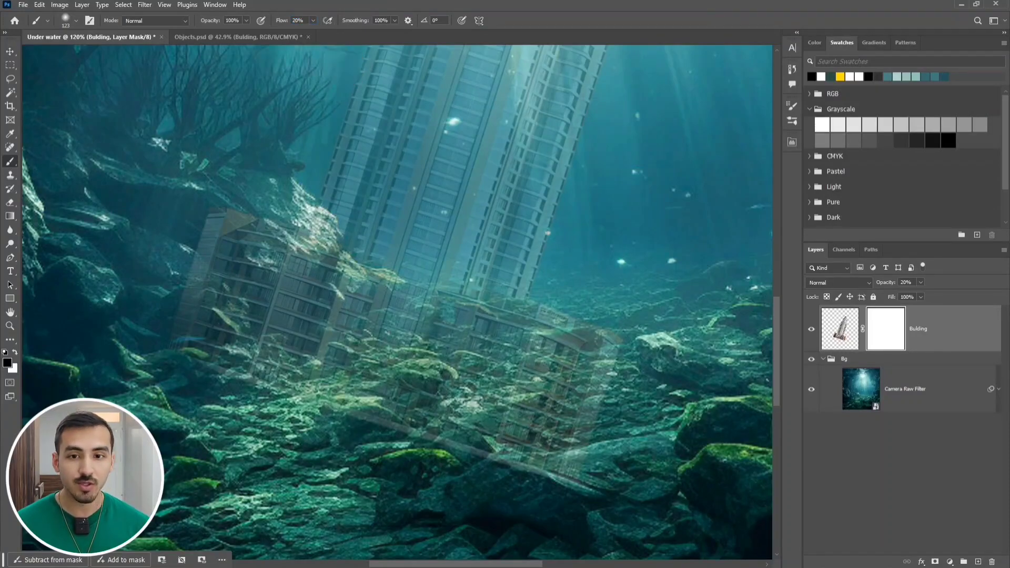
mouse_move(204, 251)
mouse_down()
mouse_move(170, 254)
mouse_move(219, 245)
mouse_move(172, 309)
mouse_move(216, 304)
mouse_move(214, 361)
mouse_move(269, 338)
mouse_move(279, 396)
mouse_move(505, 415)
mouse_move(604, 406)
mouse_move(489, 378)
mouse_move(257, 246)
mouse_move(366, 302)
mouse_move(287, 300)
mouse_move(365, 291)
mouse_move(528, 324)
mouse_move(372, 317)
mouse_move(542, 361)
mouse_move(338, 317)
mouse_up()
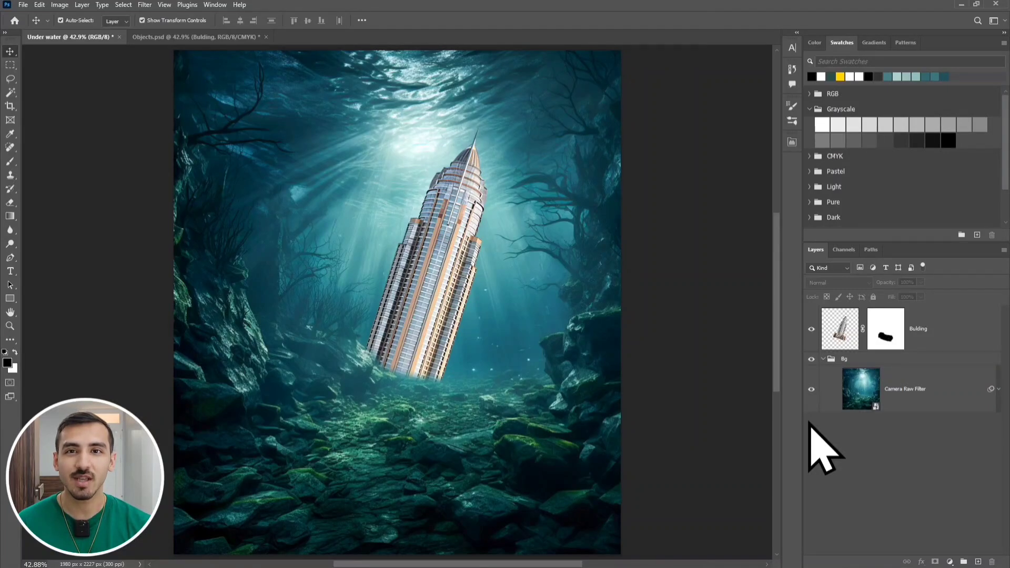
Duplicate the Camera Raw Filter background layer, place the copy above the building layer and clip it to the building
scroll(412, 337, up, 7)
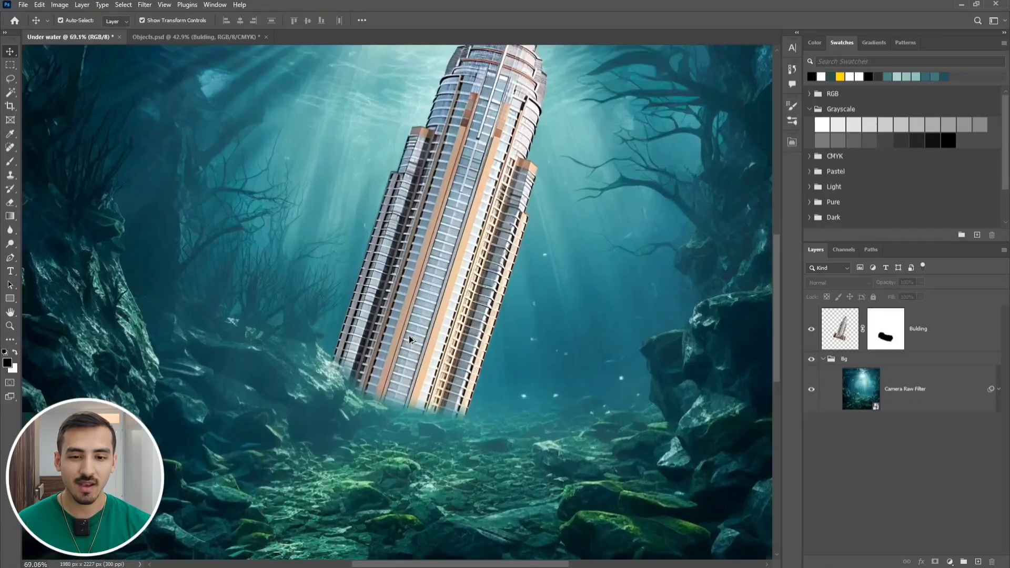
drag(471, 249, 437, 349)
scroll(437, 351, down, 1)
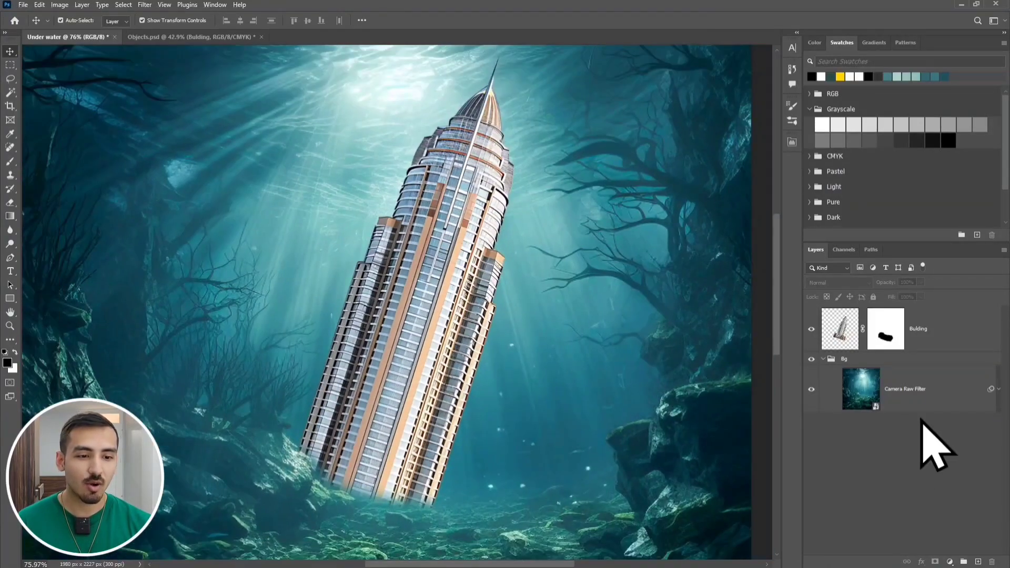
click(915, 390)
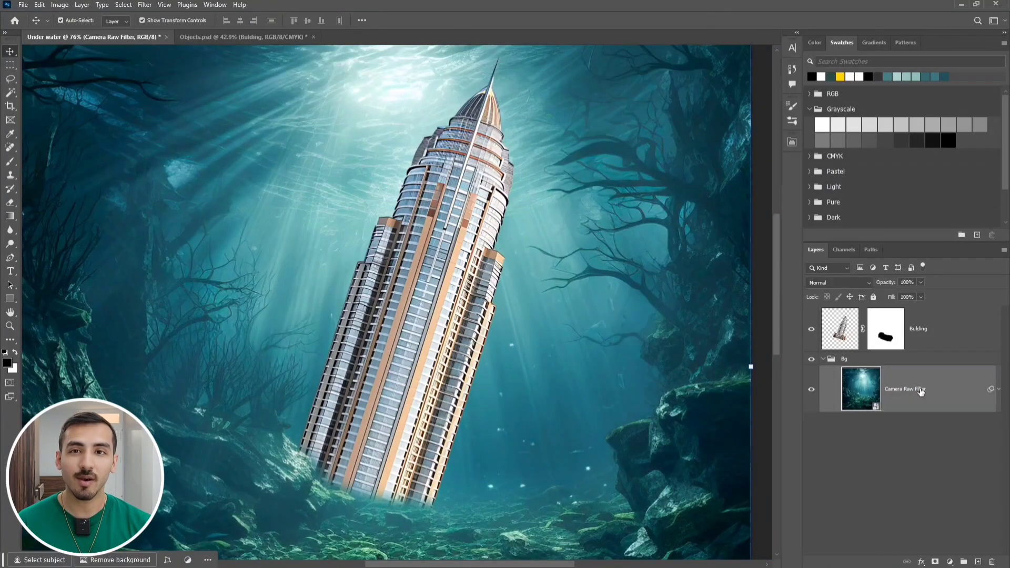
key(ctrl+j)
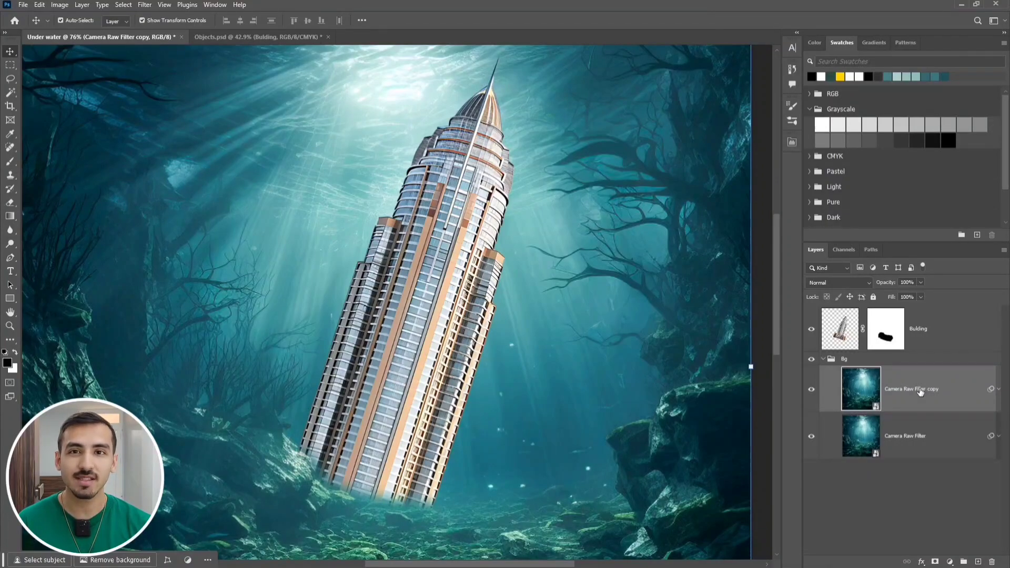
drag(944, 395, 937, 322)
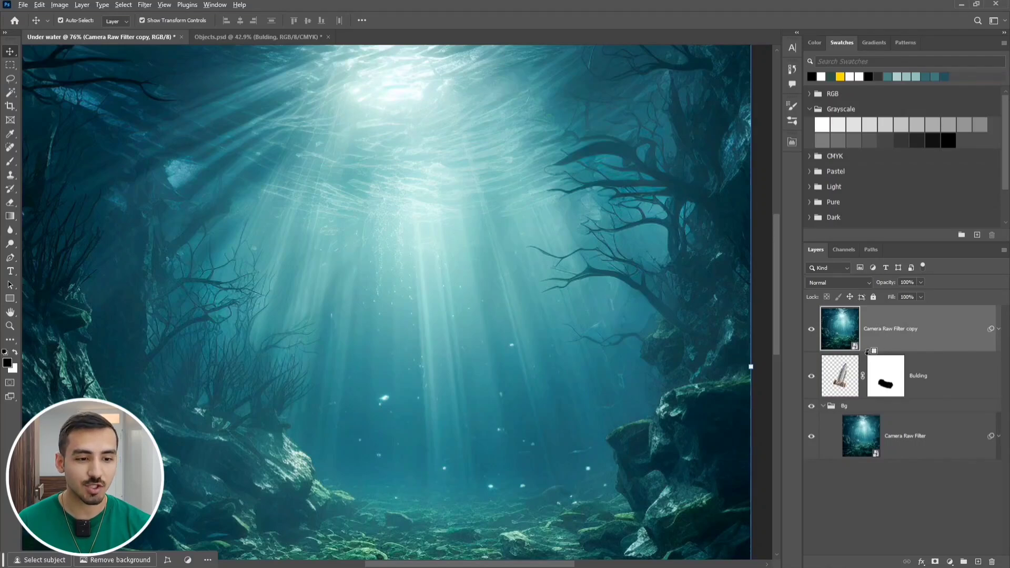
alt+click(867, 351)
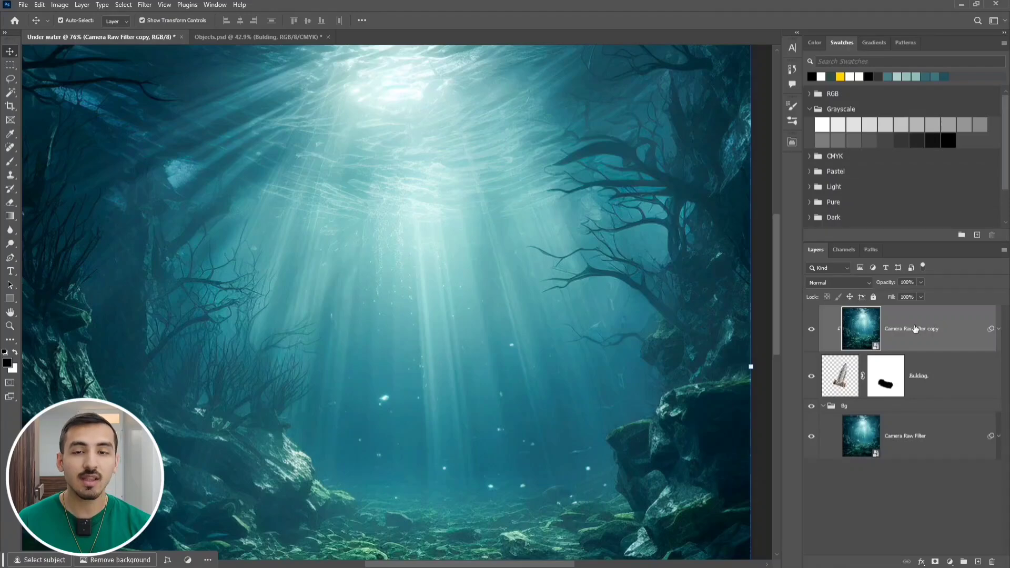
Set the clipped background copy's blend mode to Color
click(855, 285)
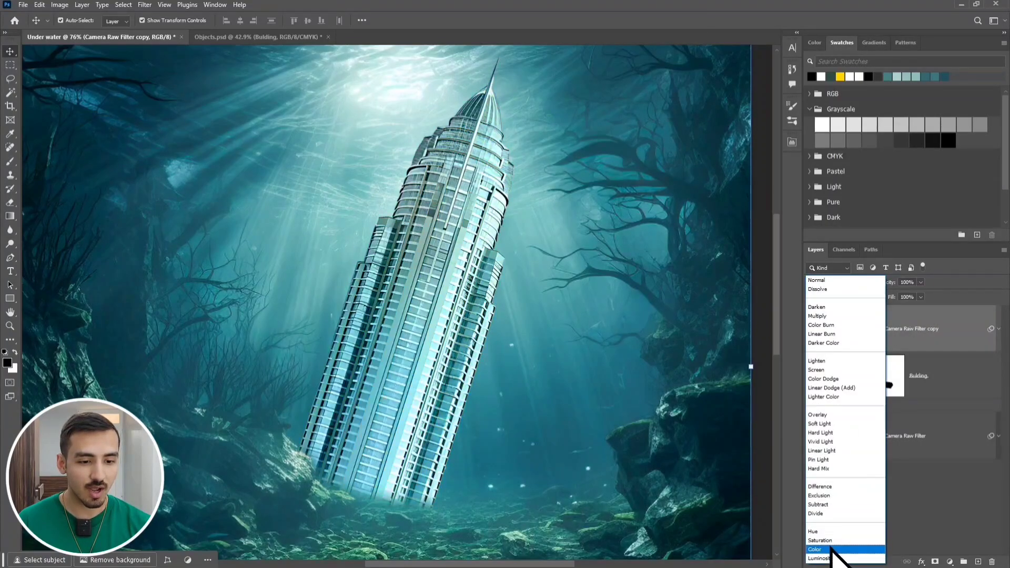
click(834, 549)
click(846, 524)
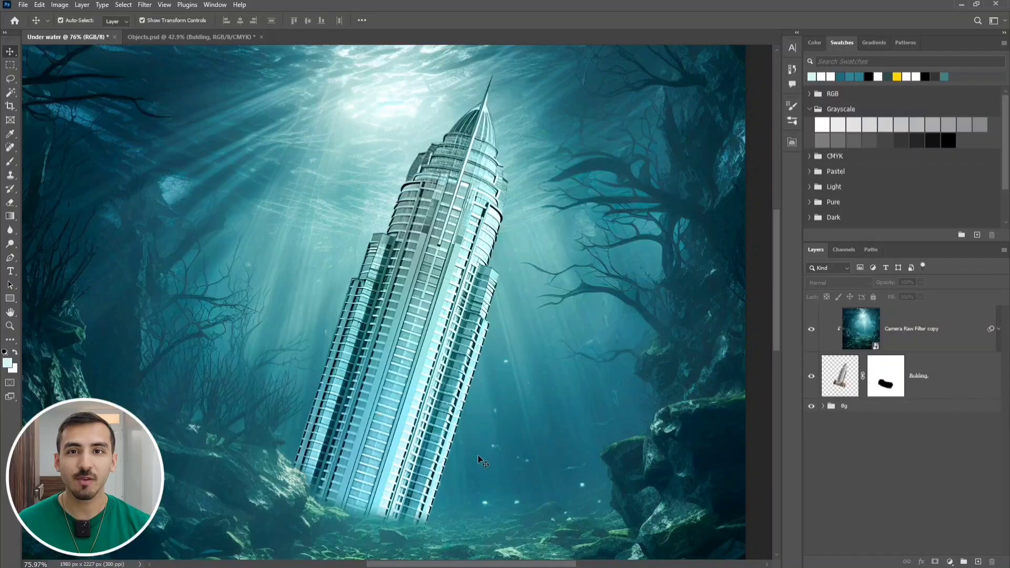
Add a new layer on top, clip it to the building and set its blend mode to Overlay
click(977, 561)
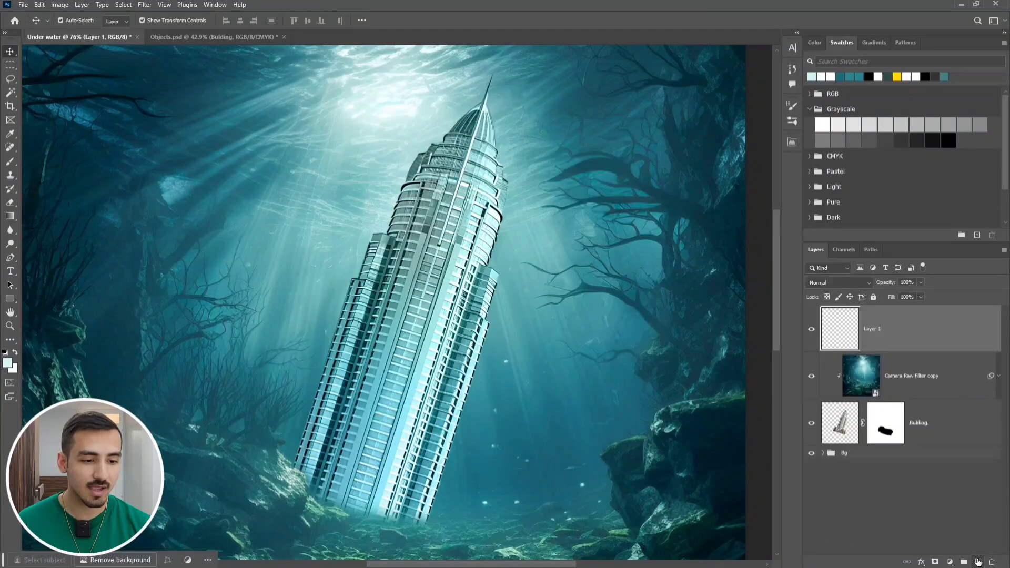
alt+click(893, 351)
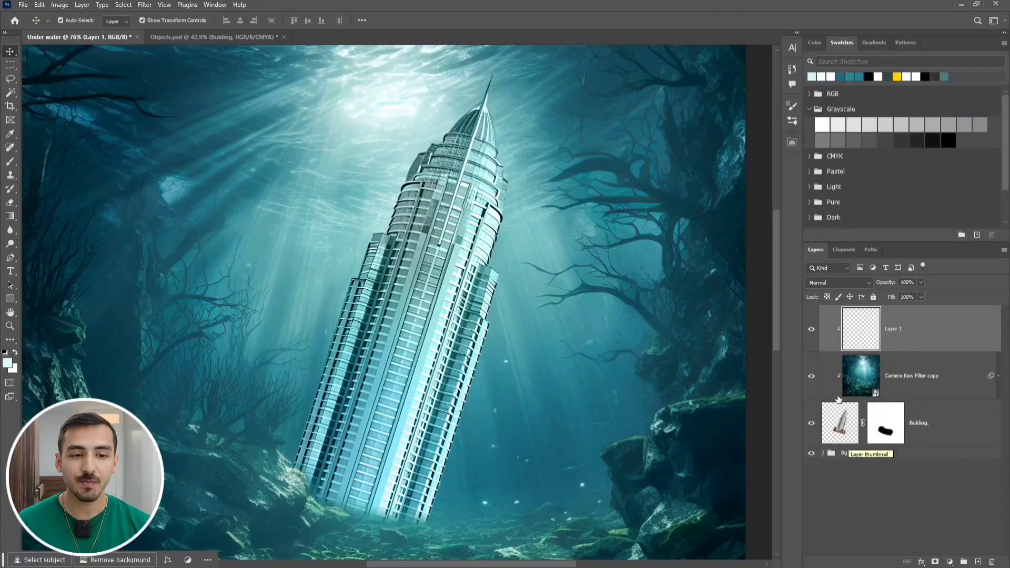
click(823, 283)
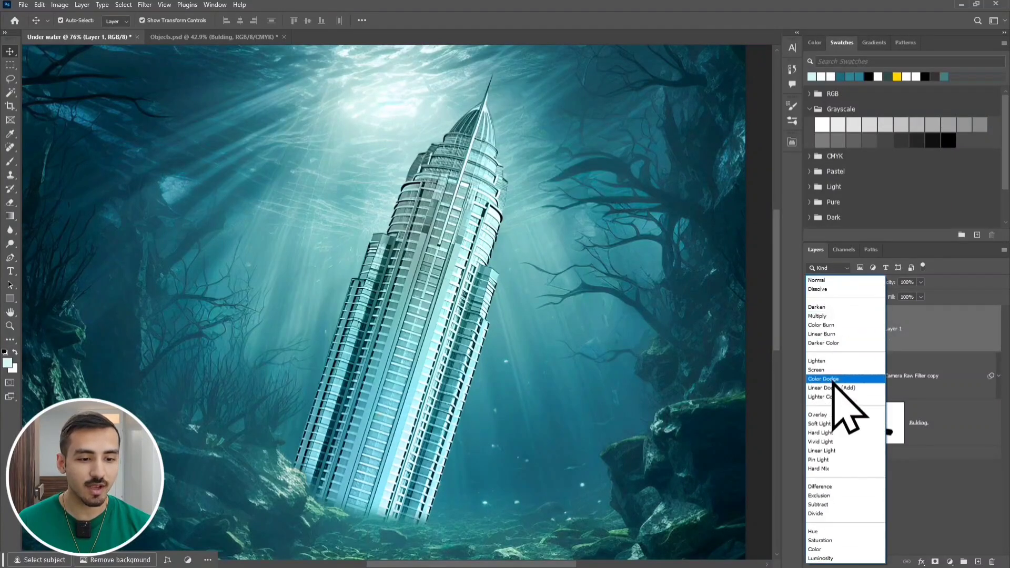
click(830, 415)
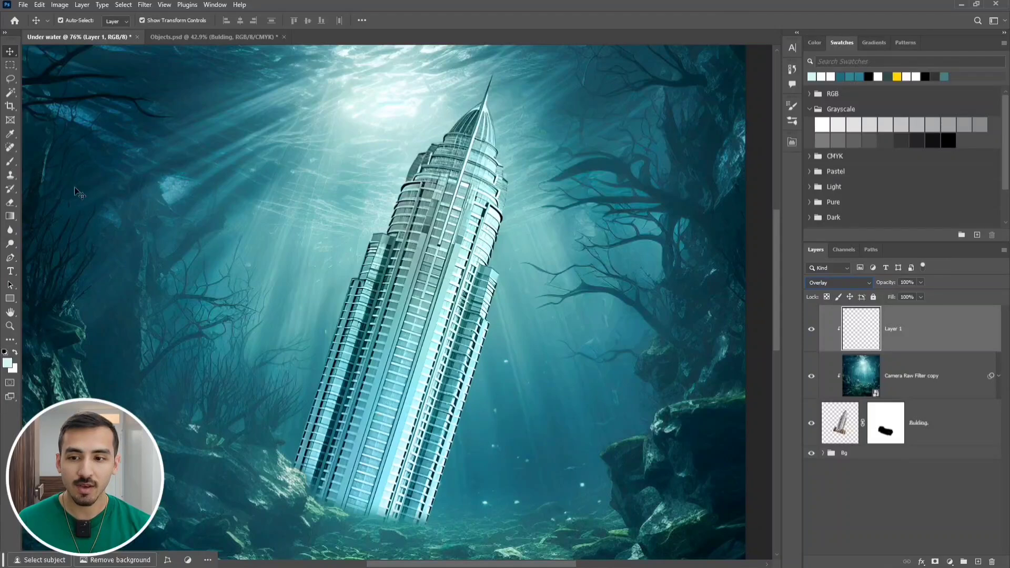
Sample the dark teal of the water beside the tower and brush it over the building's right side on the Overlay layer
click(10, 162)
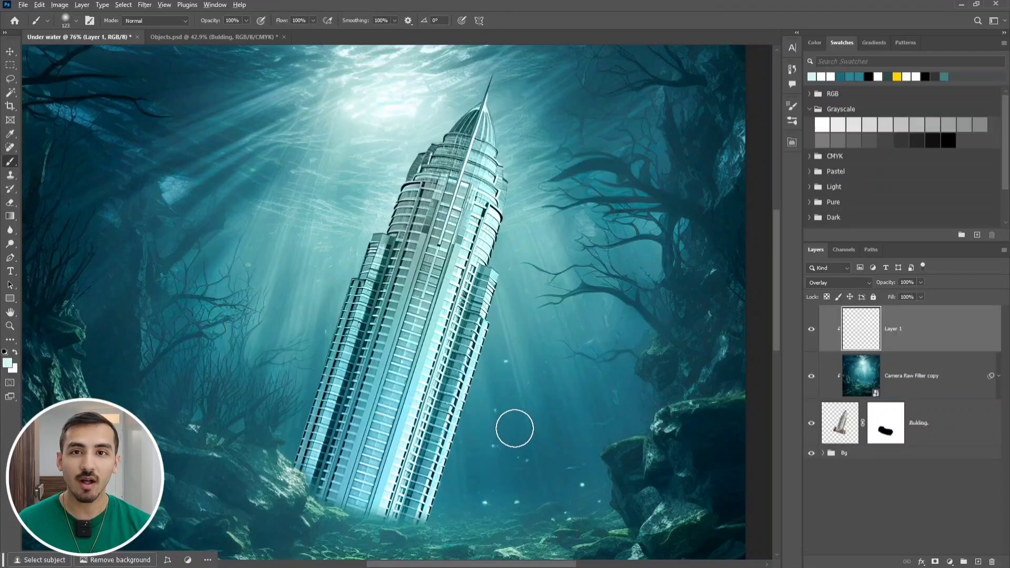
alt+click(514, 429)
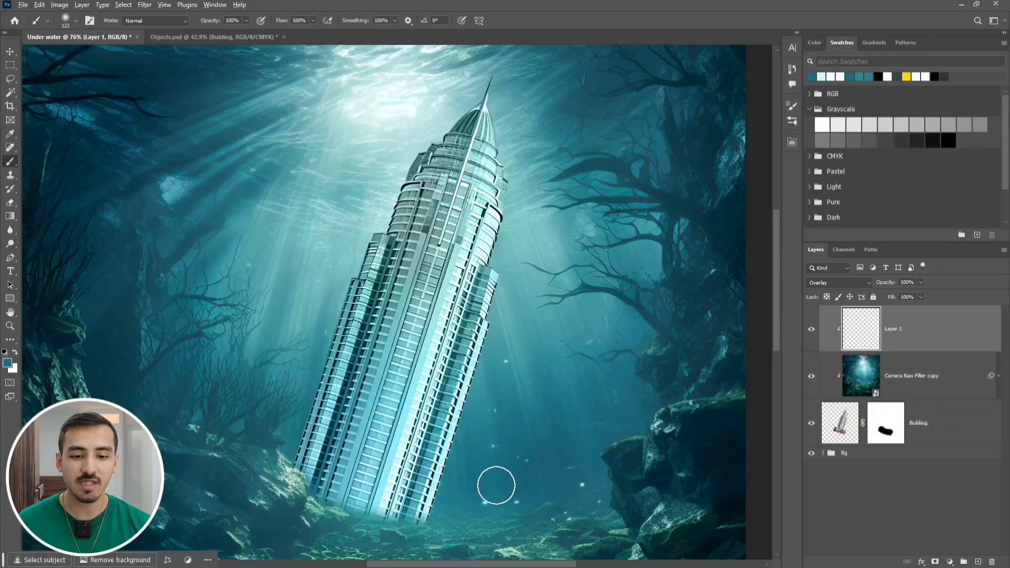
alt+click(496, 484)
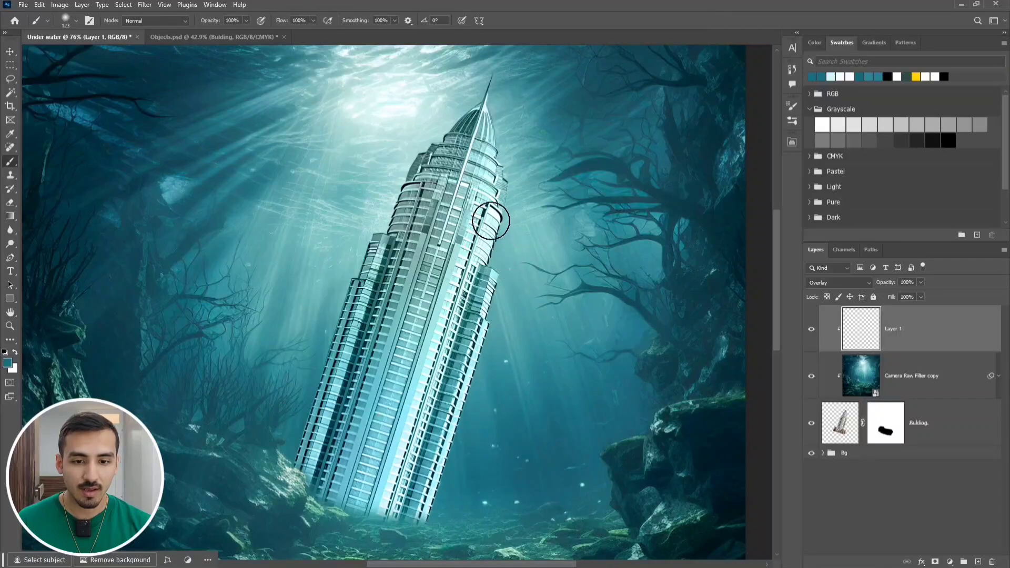
mouse_move(491, 221)
mouse_down()
mouse_move(482, 282)
mouse_move(477, 276)
mouse_move(432, 371)
mouse_move(462, 342)
mouse_move(410, 429)
mouse_move(455, 322)
mouse_move(414, 404)
mouse_move(439, 398)
mouse_move(368, 504)
mouse_move(337, 503)
mouse_move(423, 496)
mouse_move(424, 450)
mouse_move(517, 182)
mouse_up()
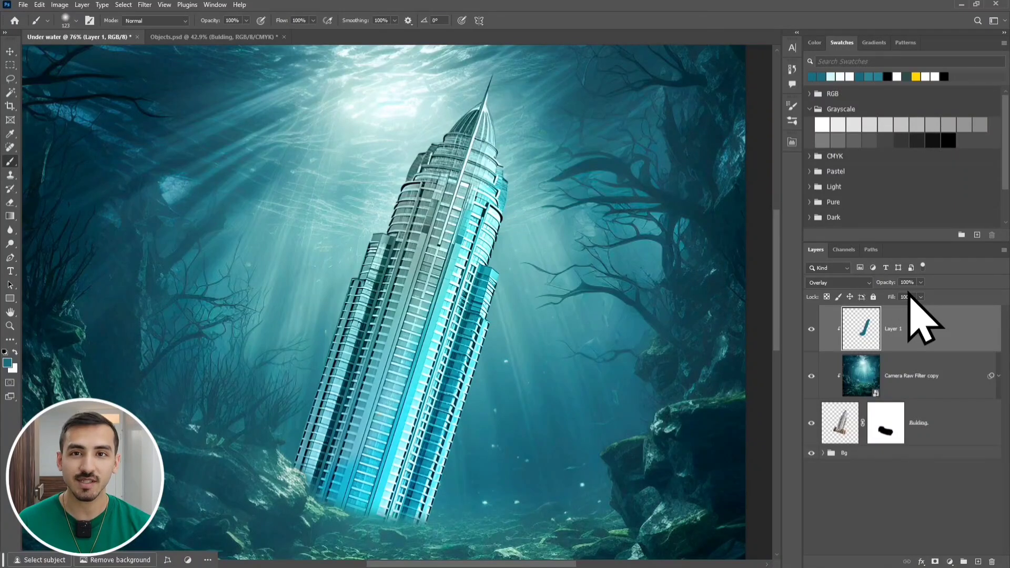
Sample the pale glow near the water surface and brush it over the building's top and left side
alt+click(371, 107)
alt+click(371, 102)
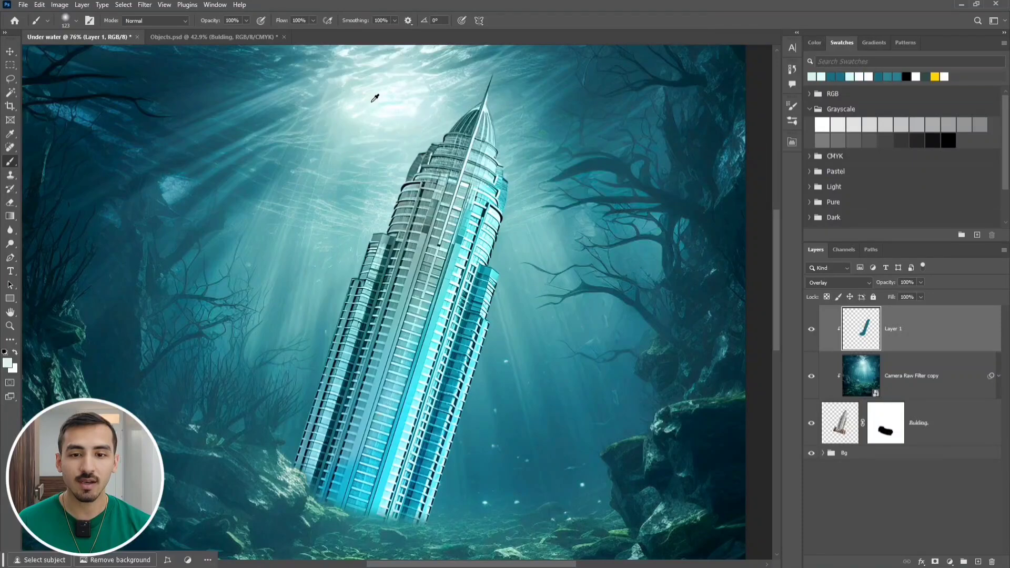
alt+click(374, 100)
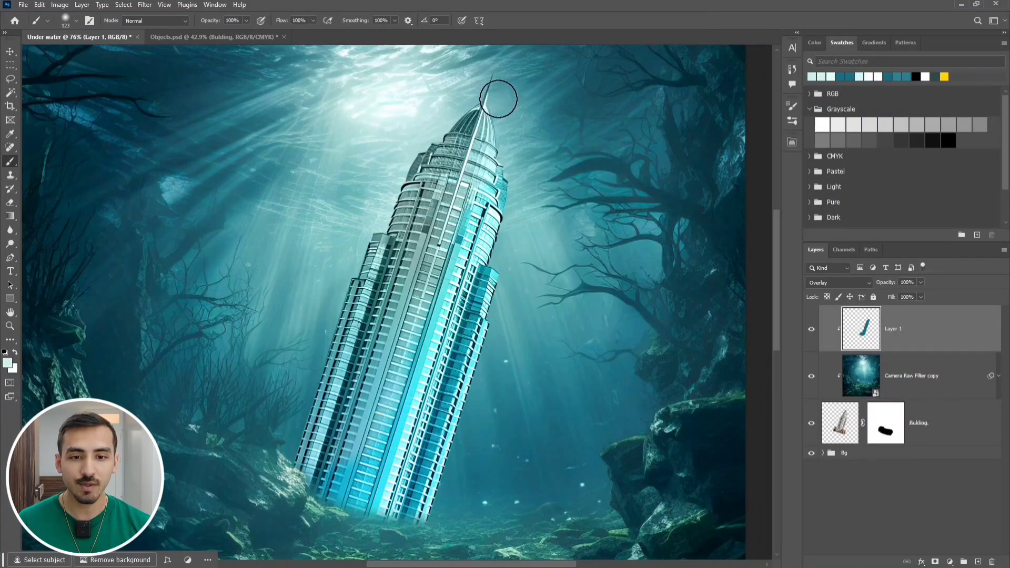
mouse_move(493, 91)
mouse_down()
mouse_move(425, 189)
mouse_move(453, 130)
mouse_move(395, 201)
mouse_move(350, 277)
mouse_move(394, 200)
mouse_move(437, 173)
mouse_move(328, 336)
mouse_move(398, 244)
mouse_move(321, 364)
mouse_move(330, 384)
mouse_move(363, 312)
mouse_move(290, 459)
mouse_move(343, 388)
mouse_move(269, 491)
mouse_up()
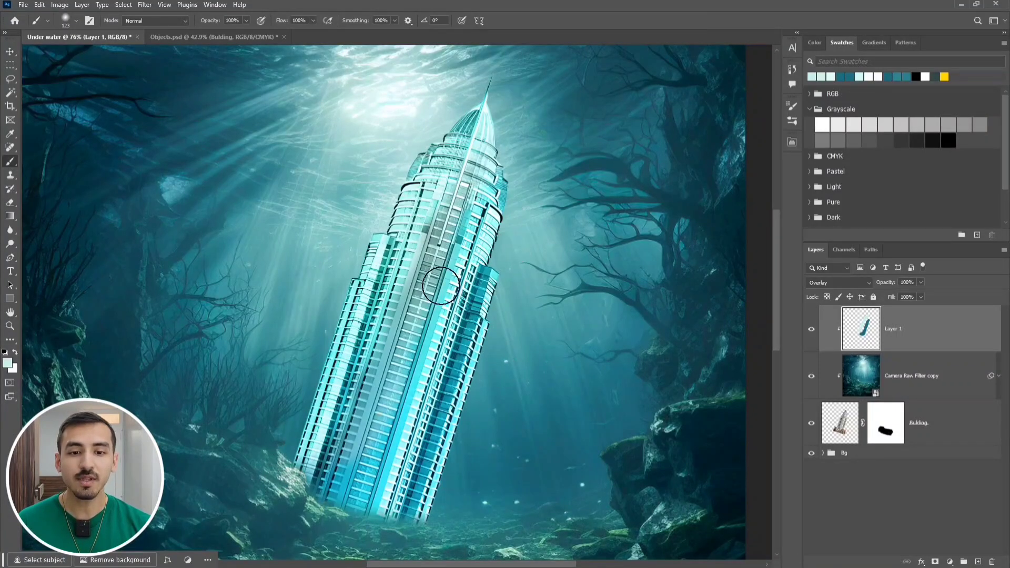
Reduce the Overlay paint layer's opacity to 47%, deselect it and return to the Move tool
click(905, 283)
drag(887, 285, 890, 285)
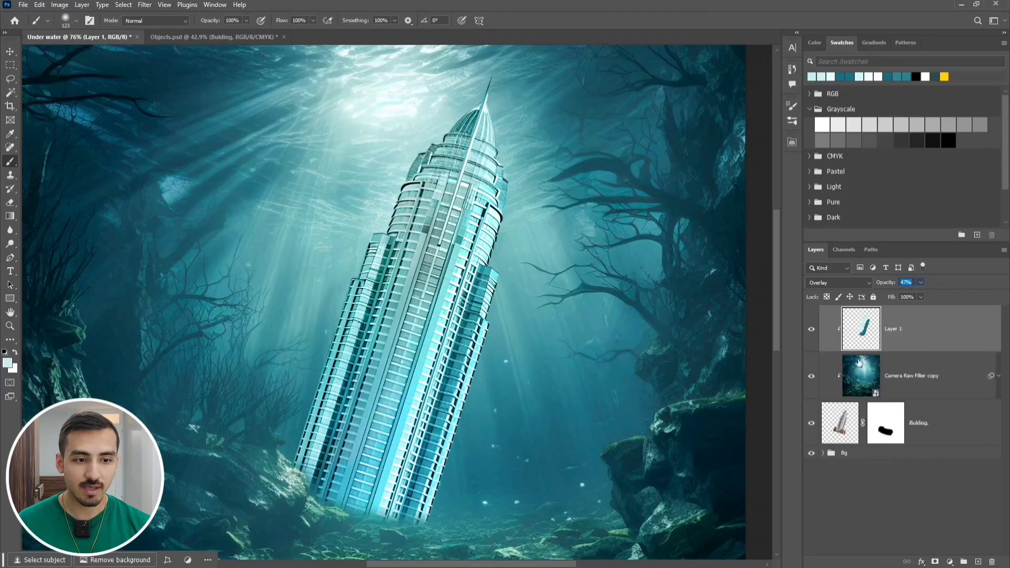
click(877, 497)
scroll(451, 306, up, 3)
drag(457, 257, 452, 307)
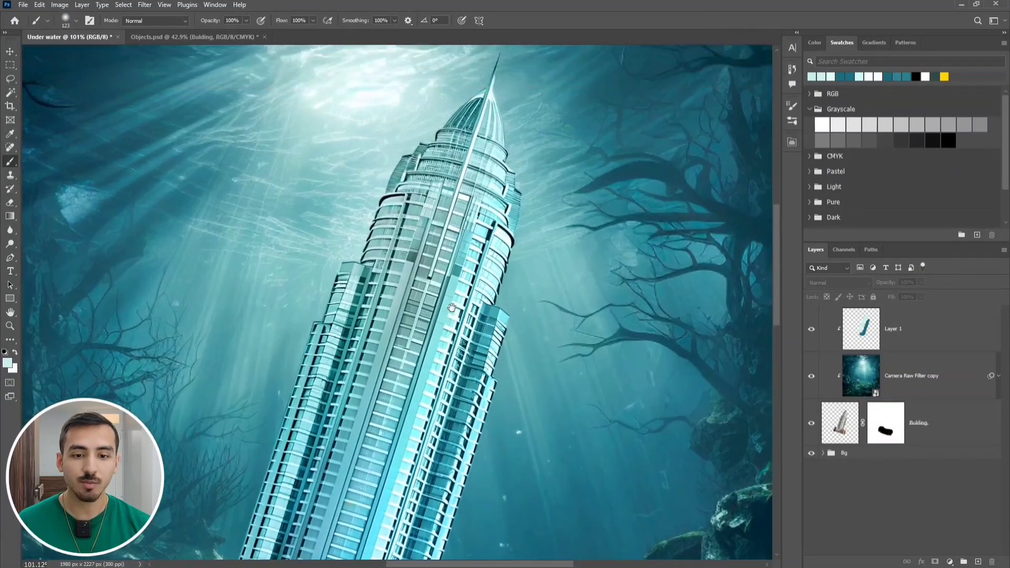
key(v)
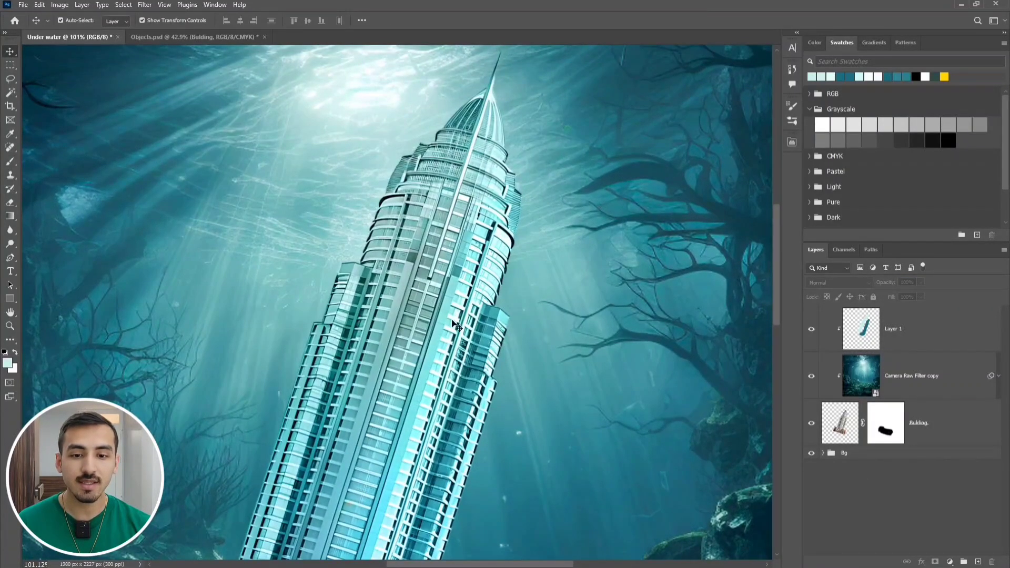
Toggle the Overlay paint layer's visibility to compare the building with and without the painted light
click(810, 336)
click(810, 335)
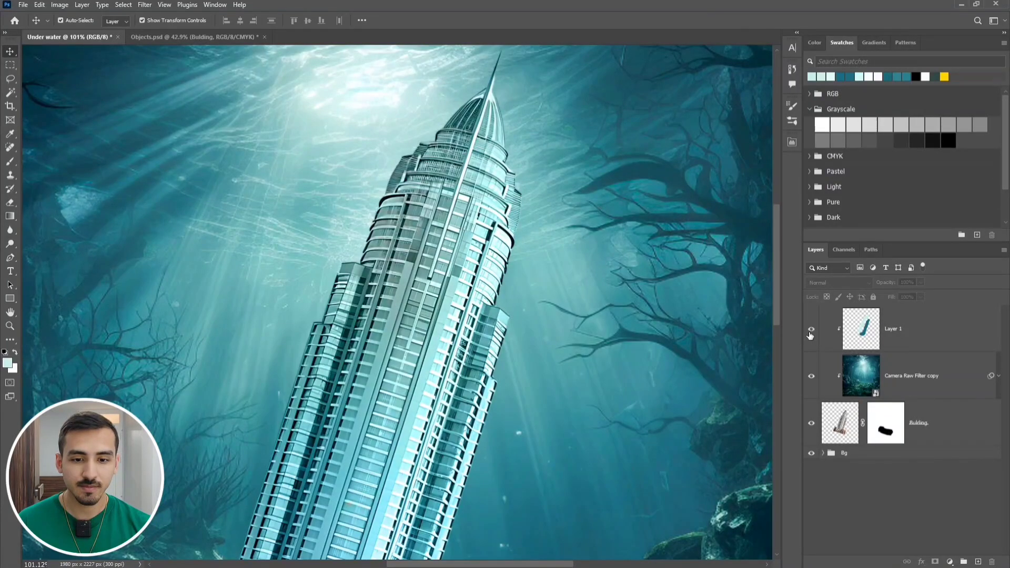
click(810, 336)
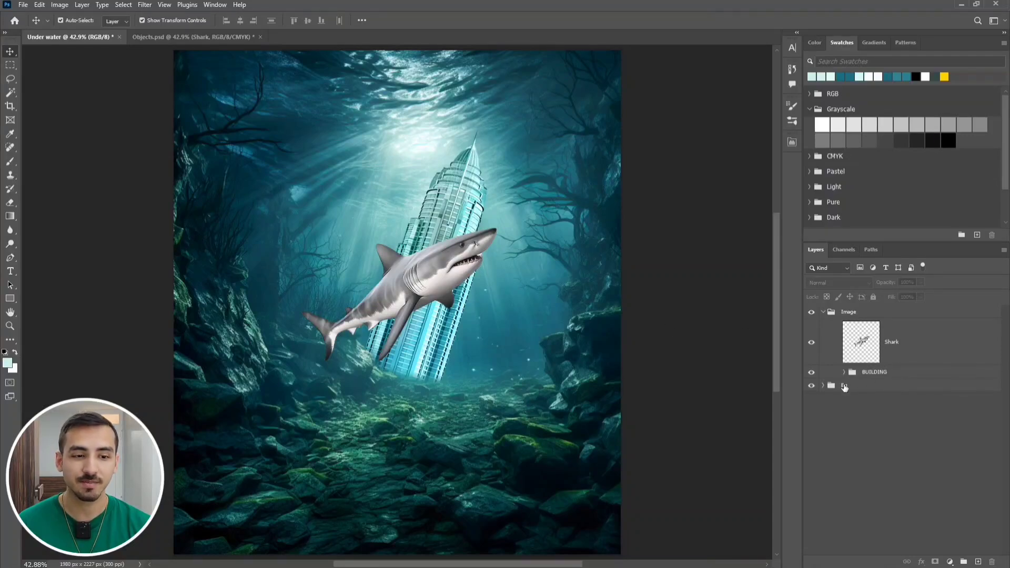
Duplicate the Camera Raw Filter background above the Shark layer, clip it to the shark and set its blend mode to Color
click(823, 386)
drag(911, 416, 907, 334)
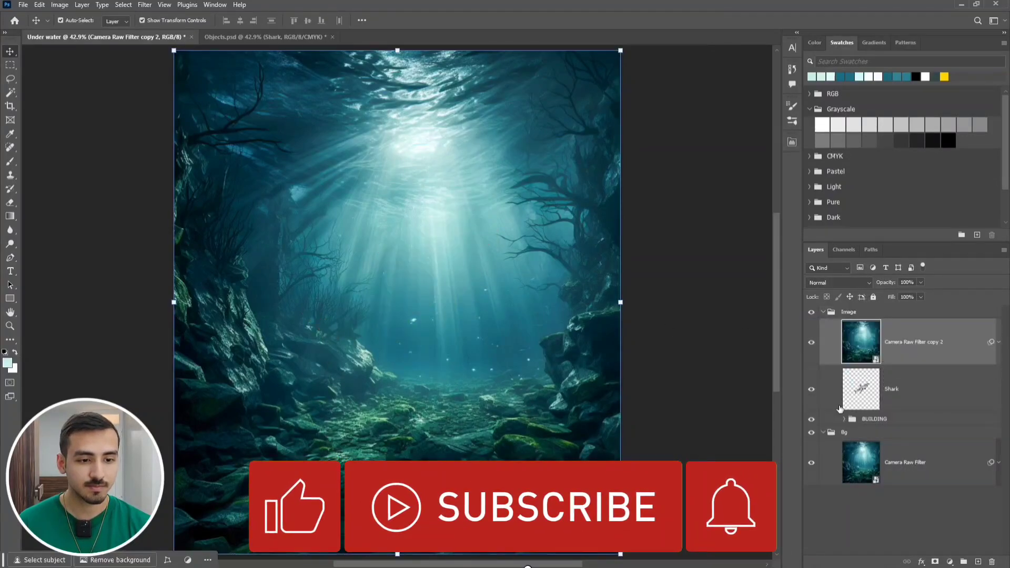
click(823, 433)
alt+click(890, 366)
click(848, 283)
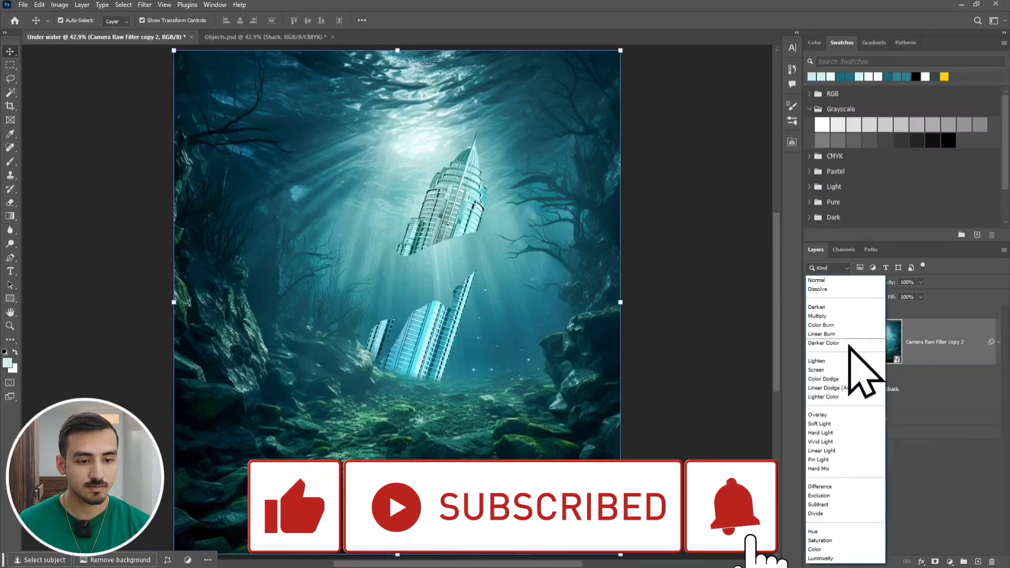
click(823, 549)
click(815, 449)
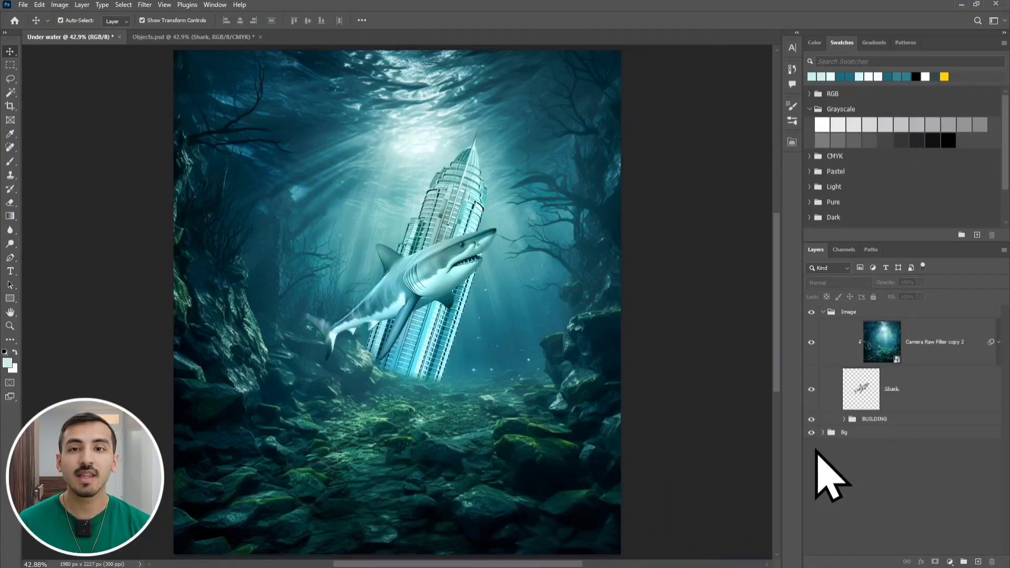
Put the Shark layer into Free Transform and flip it horizontally
scroll(426, 267, up, 4)
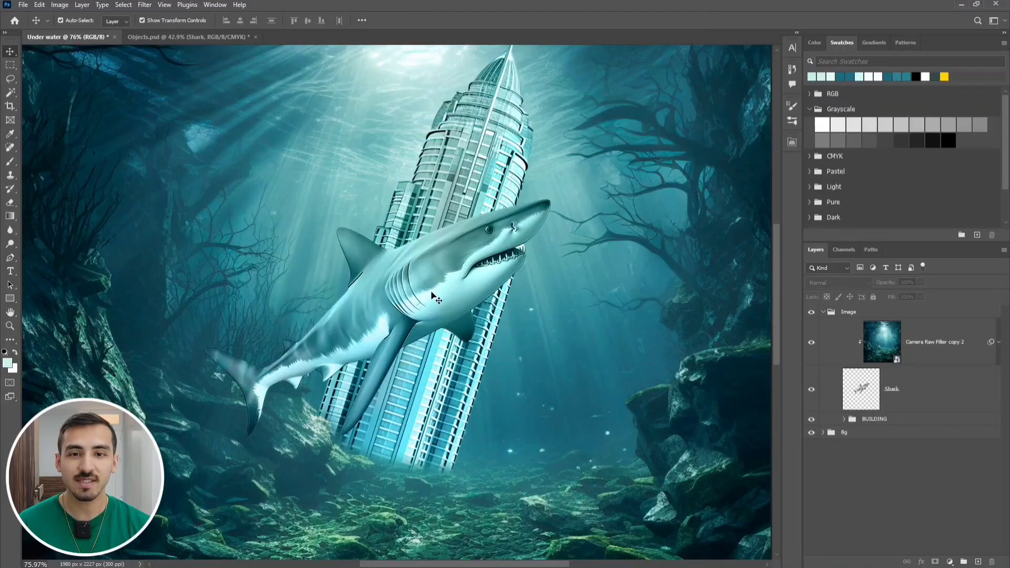
click(435, 300)
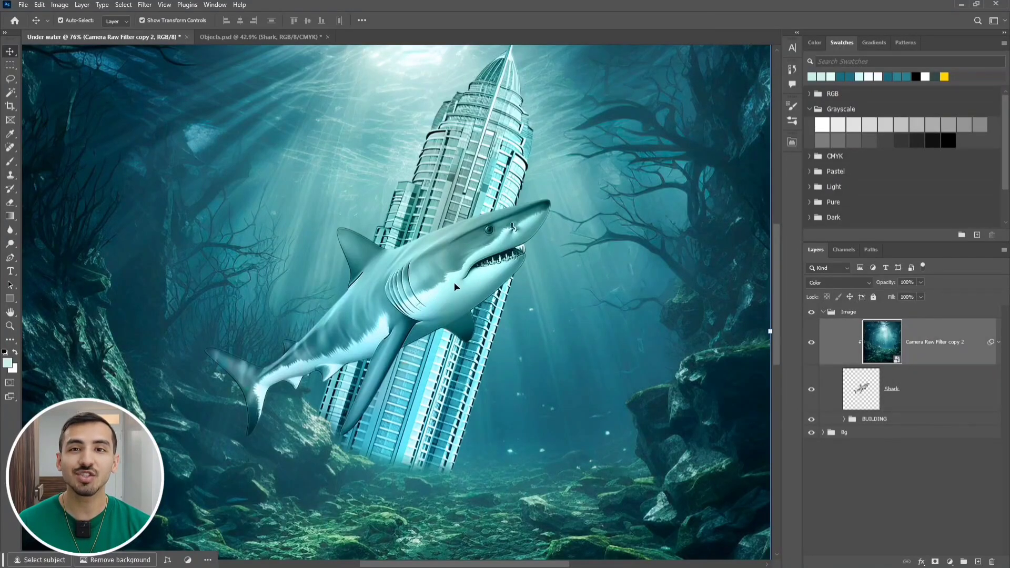
click(937, 394)
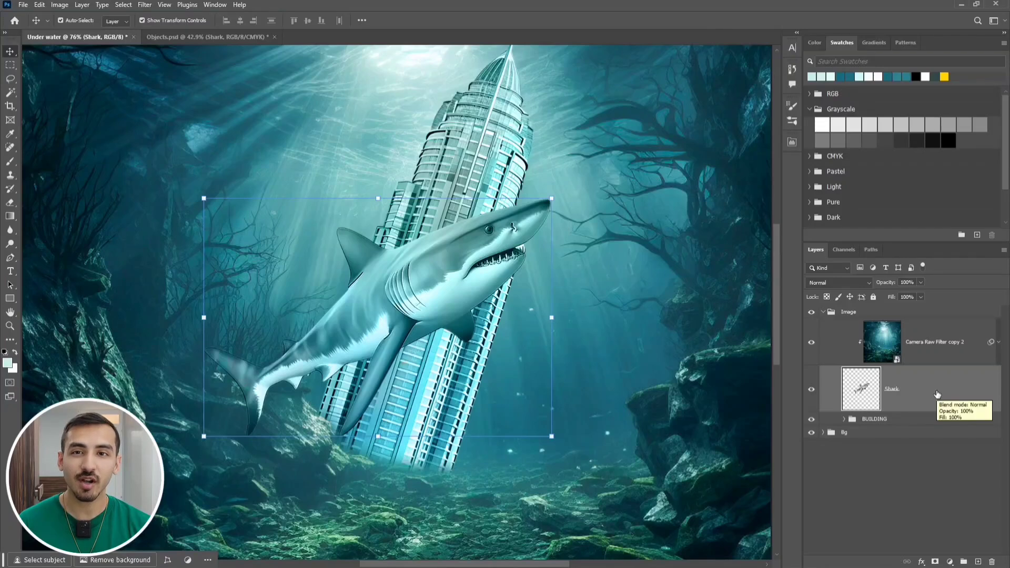
key(ctrl+t)
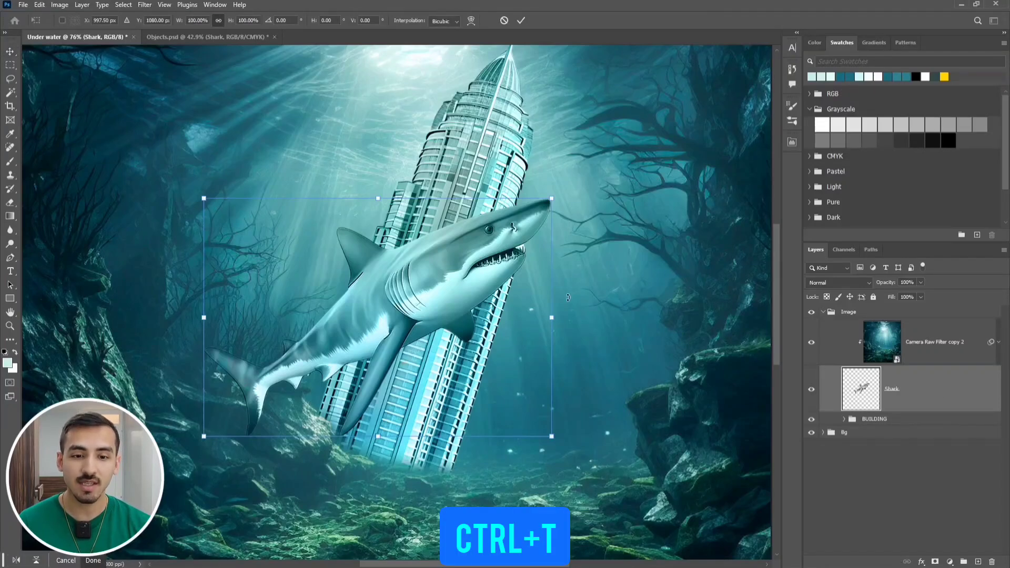
right_click(454, 298)
click(503, 504)
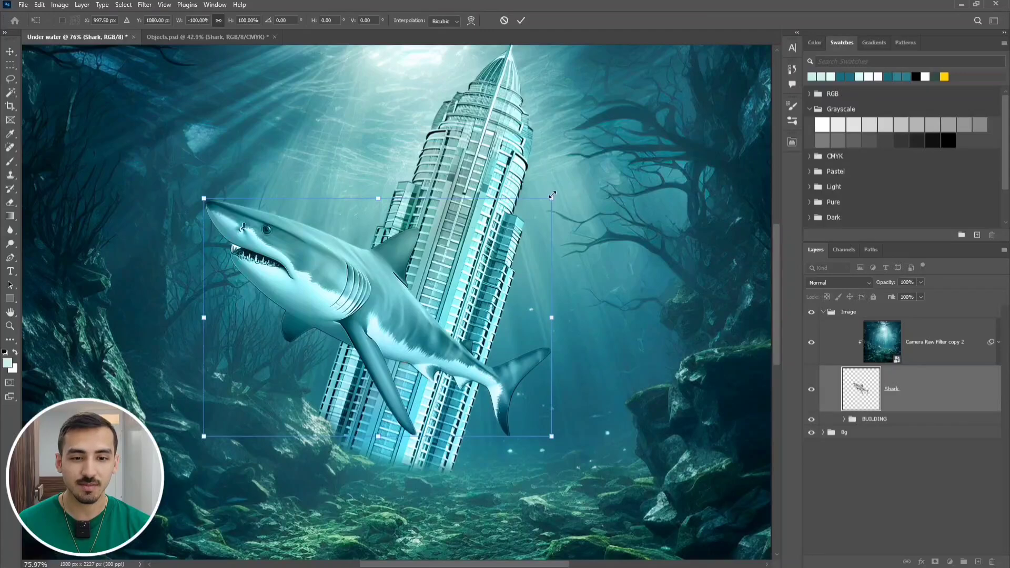
Scale the shark down, place it over the tower's upper left edge and apply the transform
drag(551, 198, 439, 275)
drag(405, 299, 394, 242)
click(521, 21)
click(399, 245)
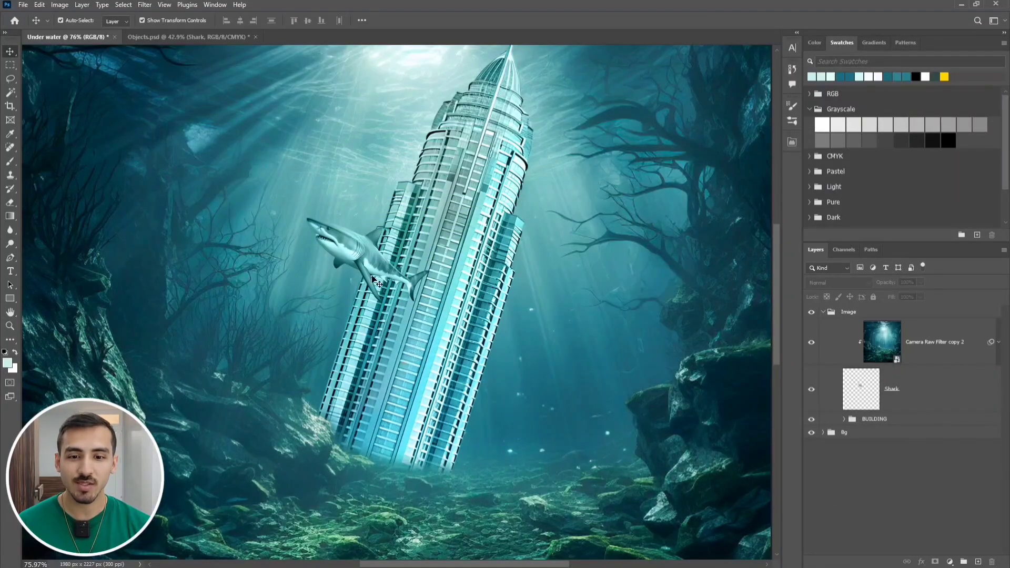
Load the building's outline as a selection and add it as an inverted mask to the Shark layer, hiding the part overlapping the tower
scroll(369, 264, up, 6)
drag(391, 234, 412, 262)
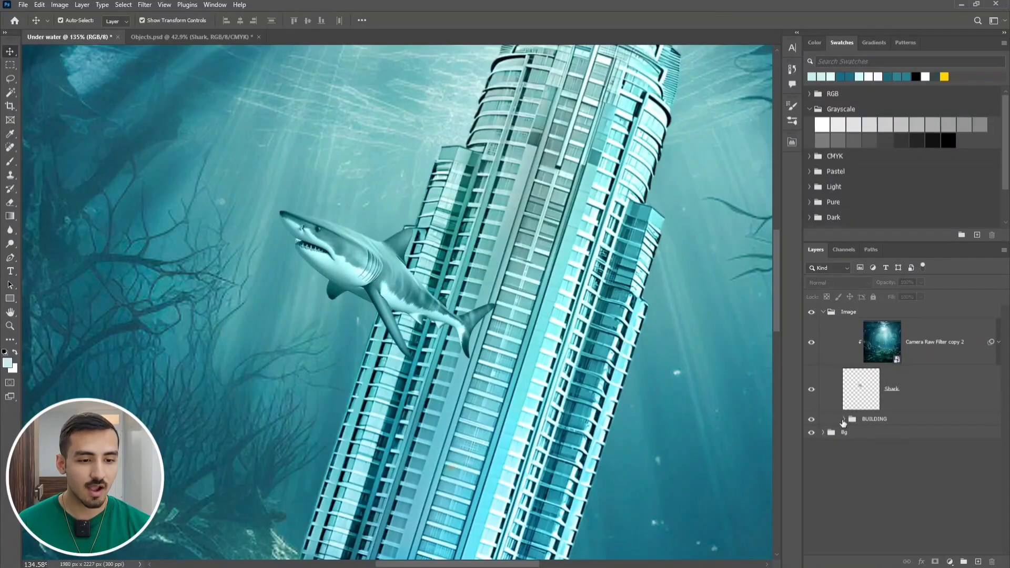
click(843, 420)
scroll(868, 473, down, 1)
click(887, 533)
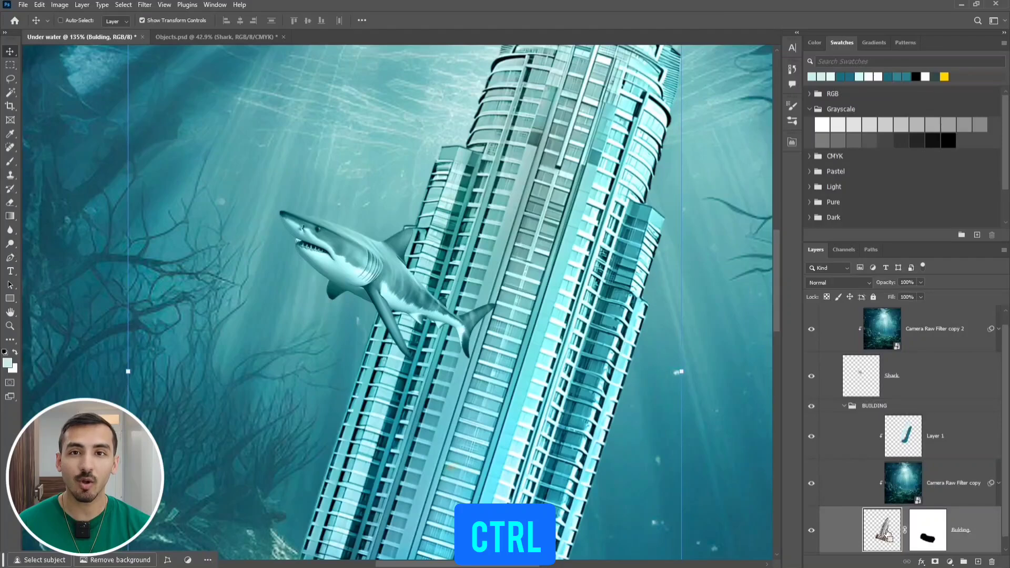
ctrl+click(887, 533)
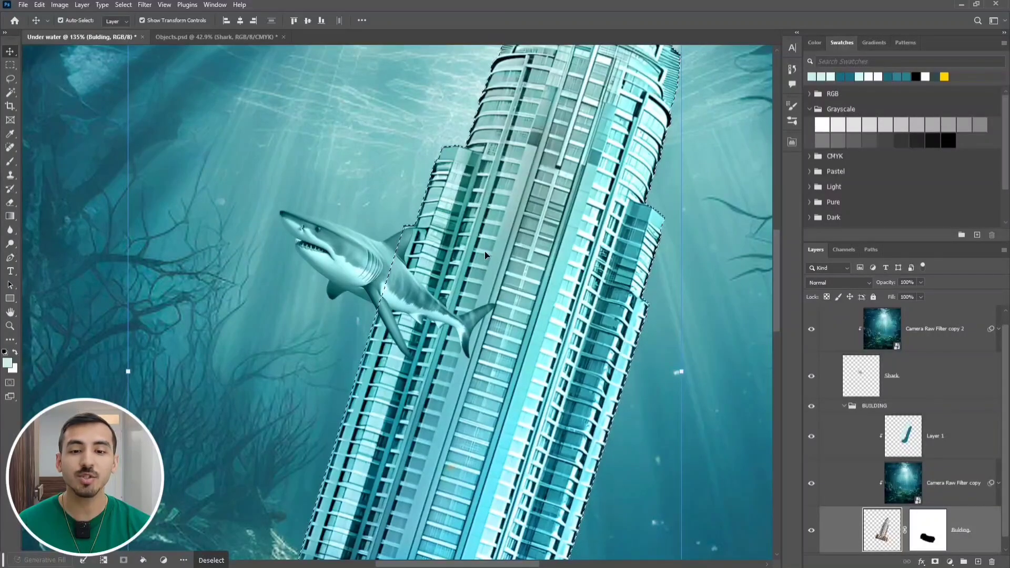
click(887, 386)
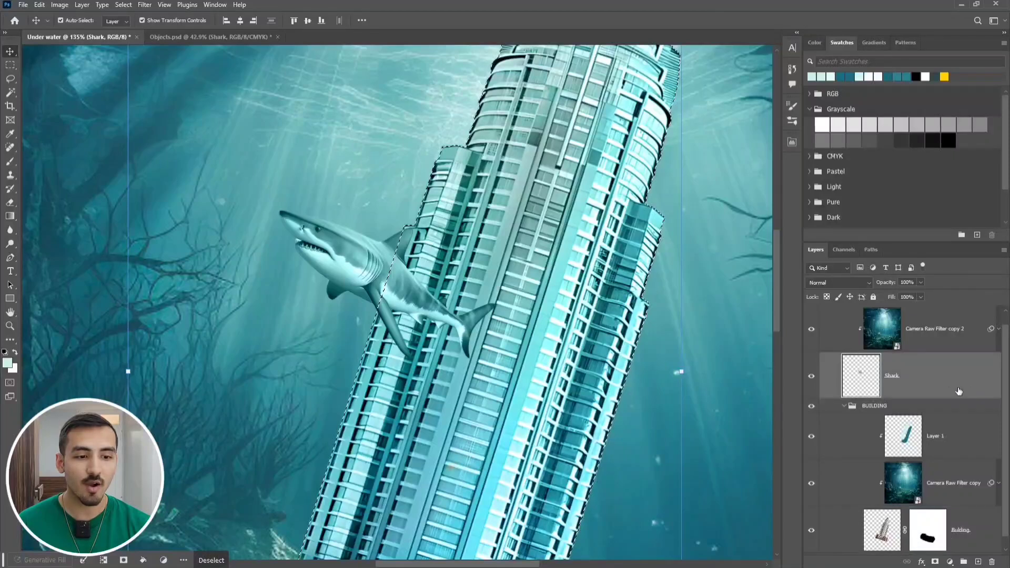
alt+click(934, 562)
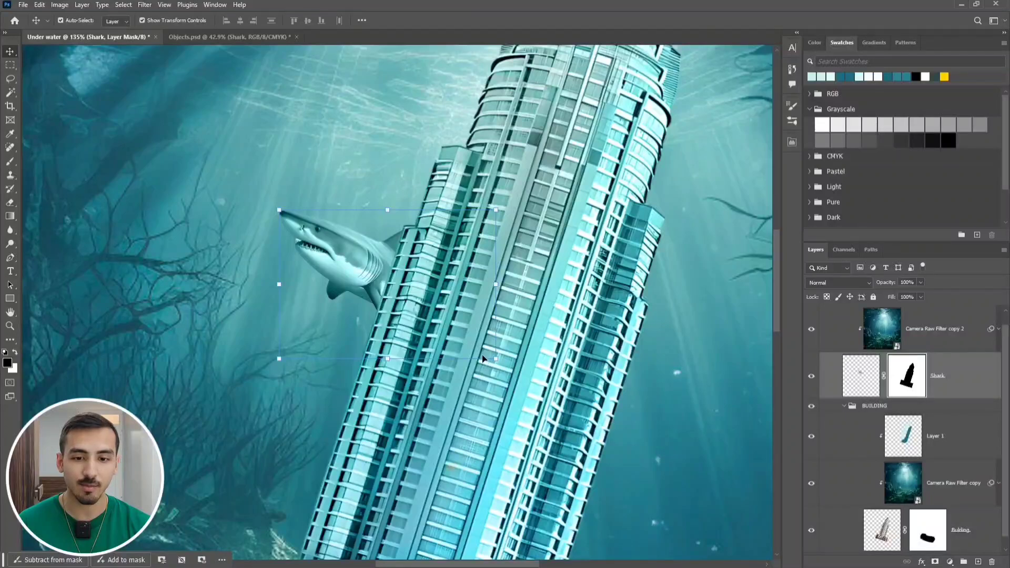
click(633, 412)
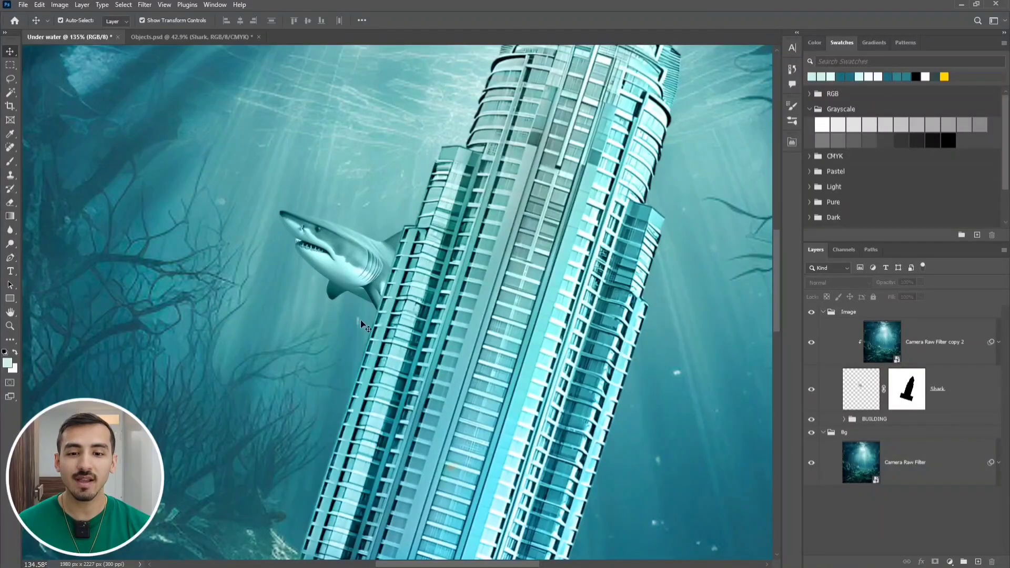
Add a new layer above the shark's color layer, clip it to the shark and set its blend mode to Overlay
scroll(345, 238, up, 5)
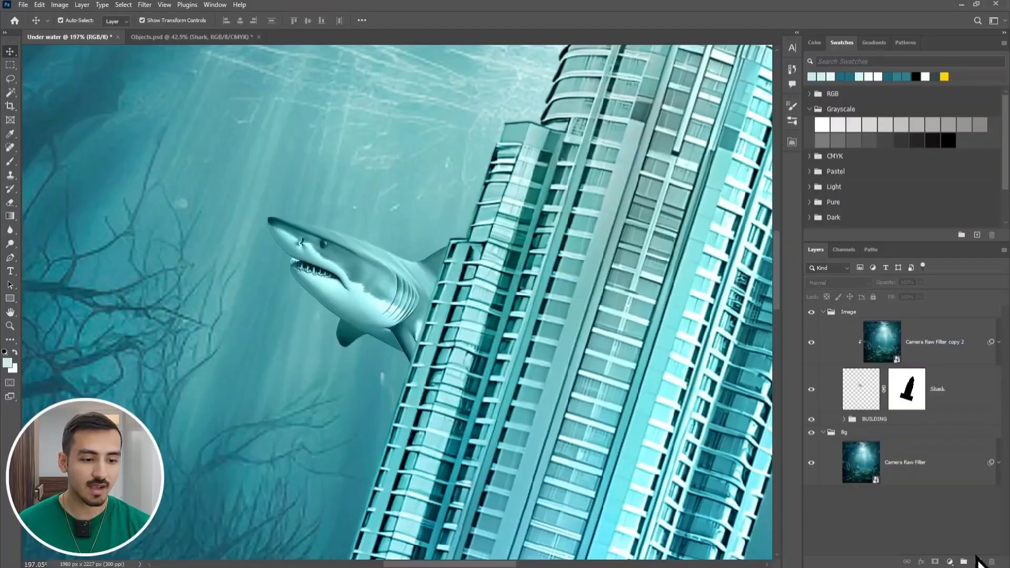
click(977, 561)
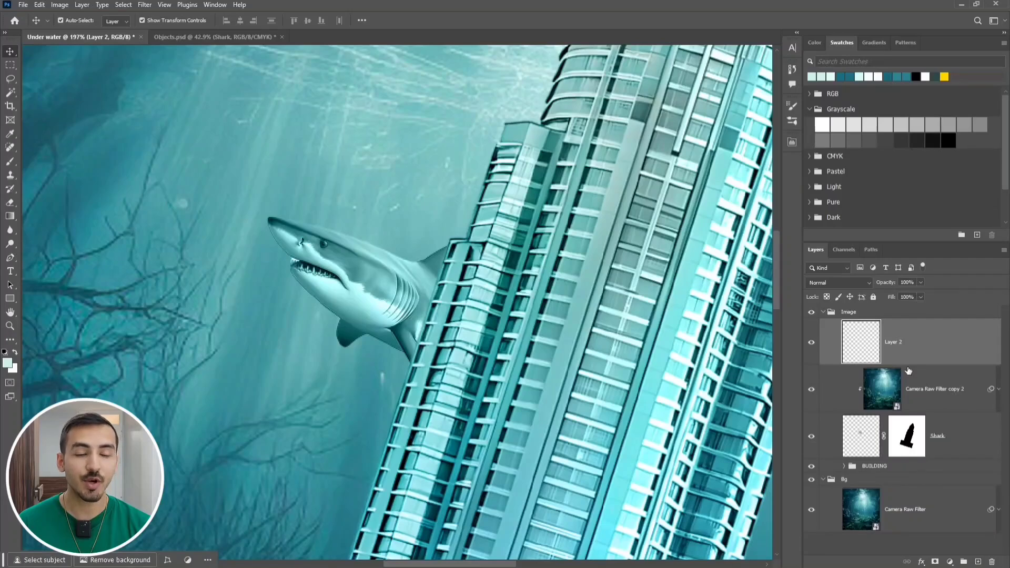
key(alt)
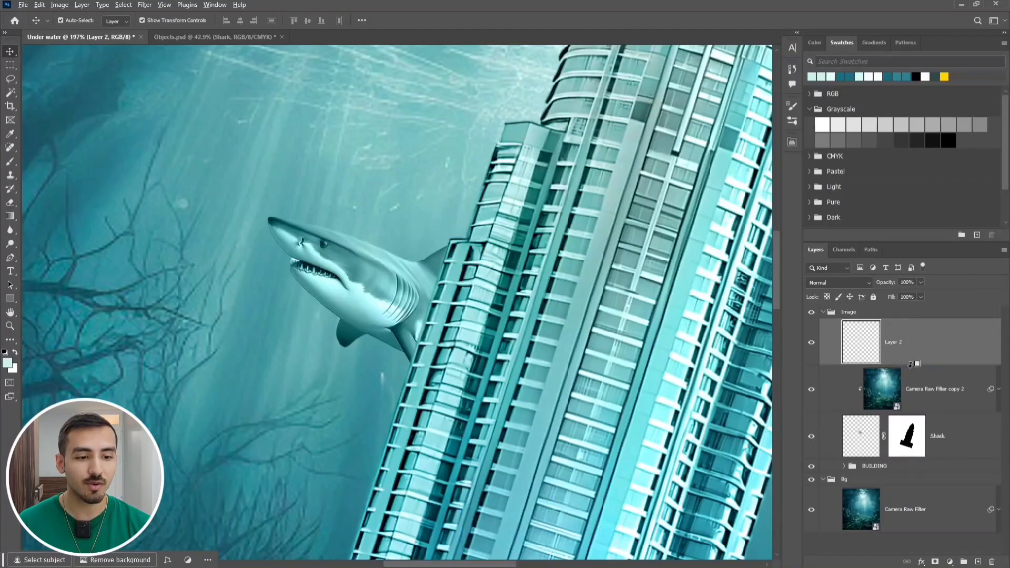
alt+click(910, 364)
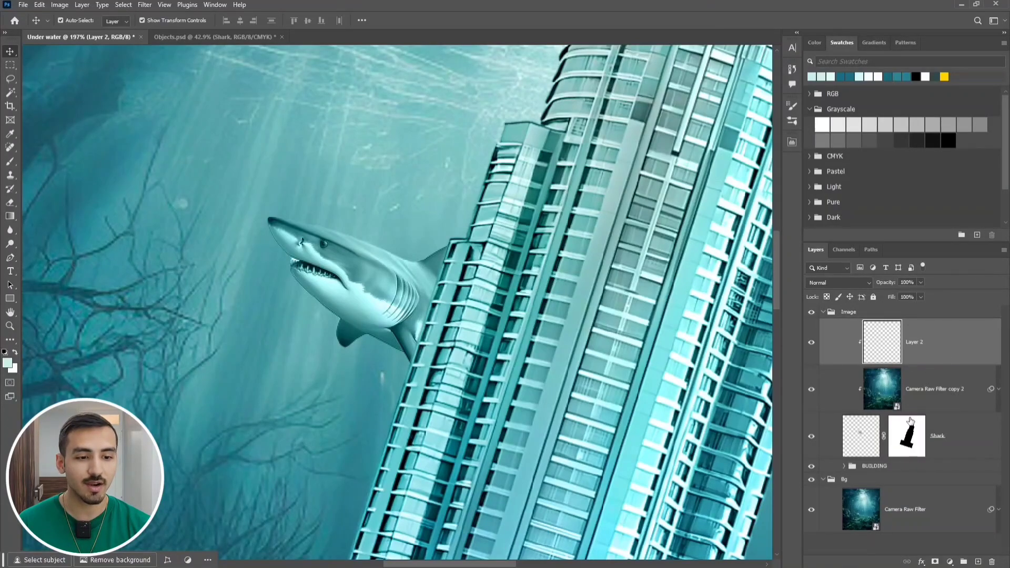
click(824, 479)
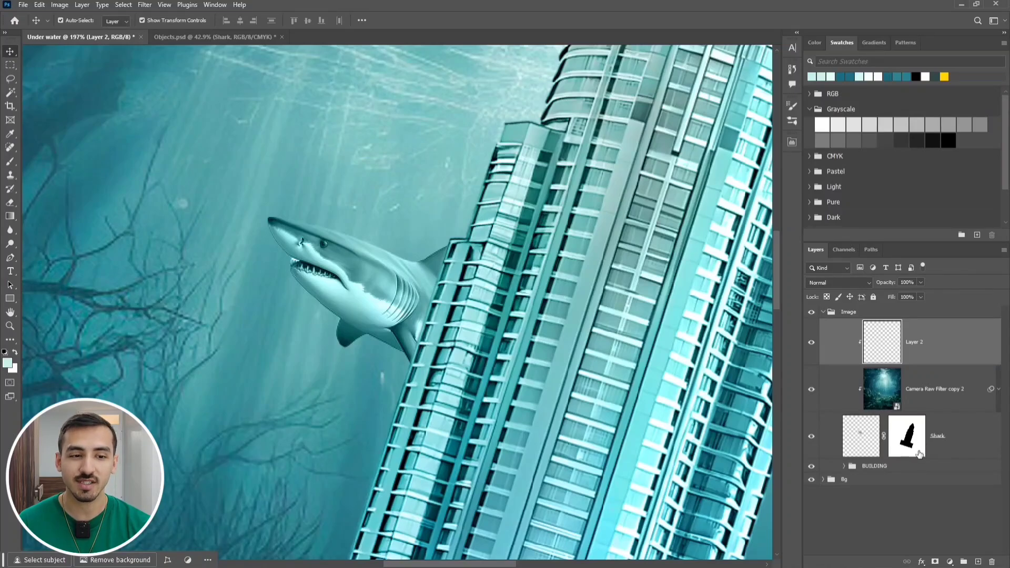
click(862, 283)
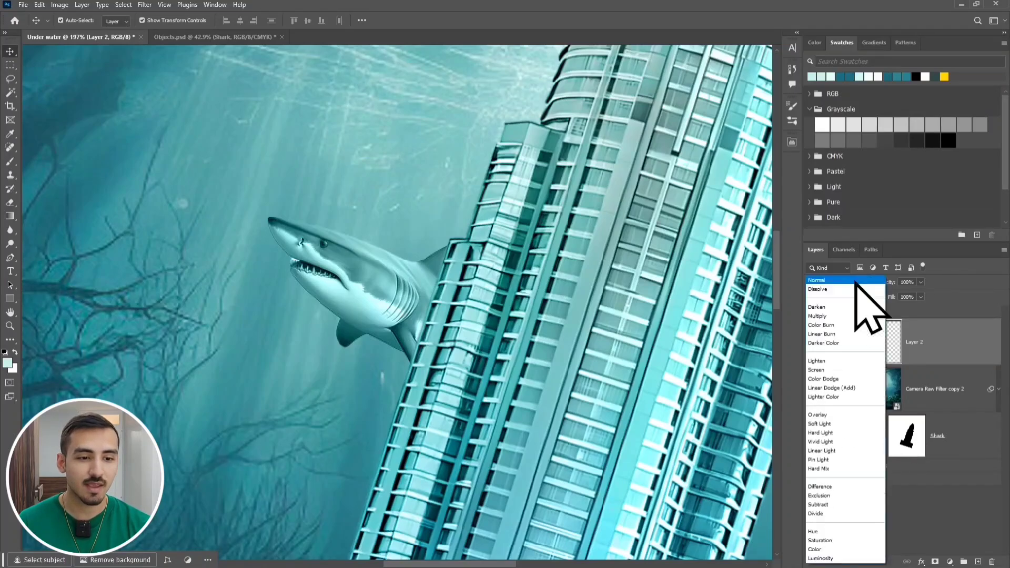
click(842, 415)
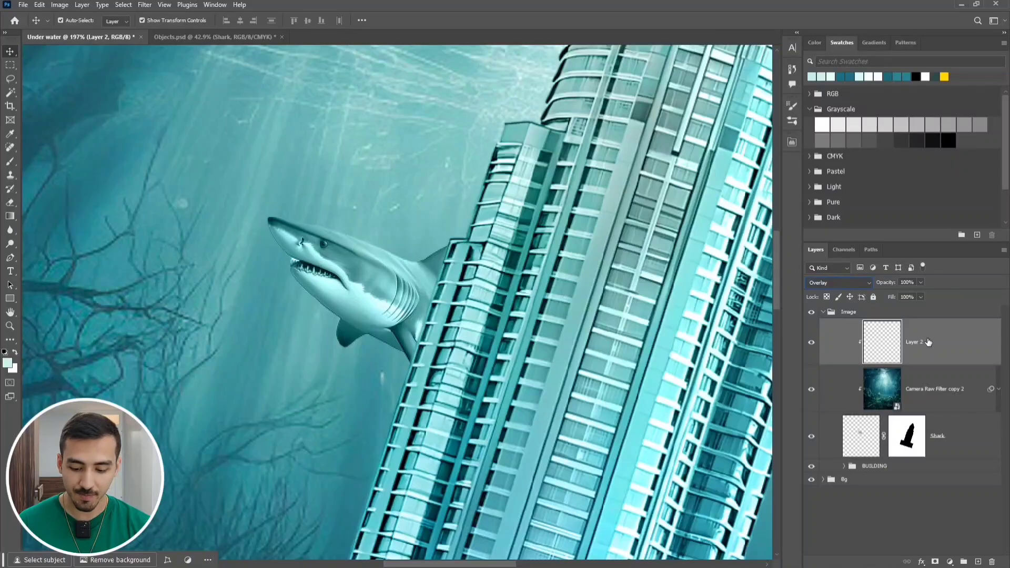
Sample the light teal of the water above the shark and paint it over the shark's back with a smaller brush
click(10, 162)
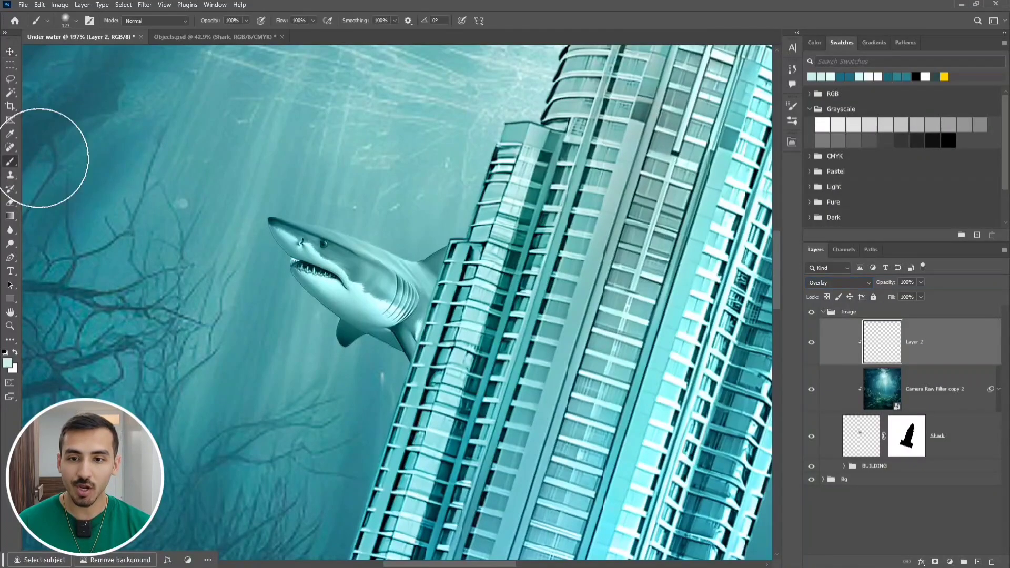
alt+click(409, 202)
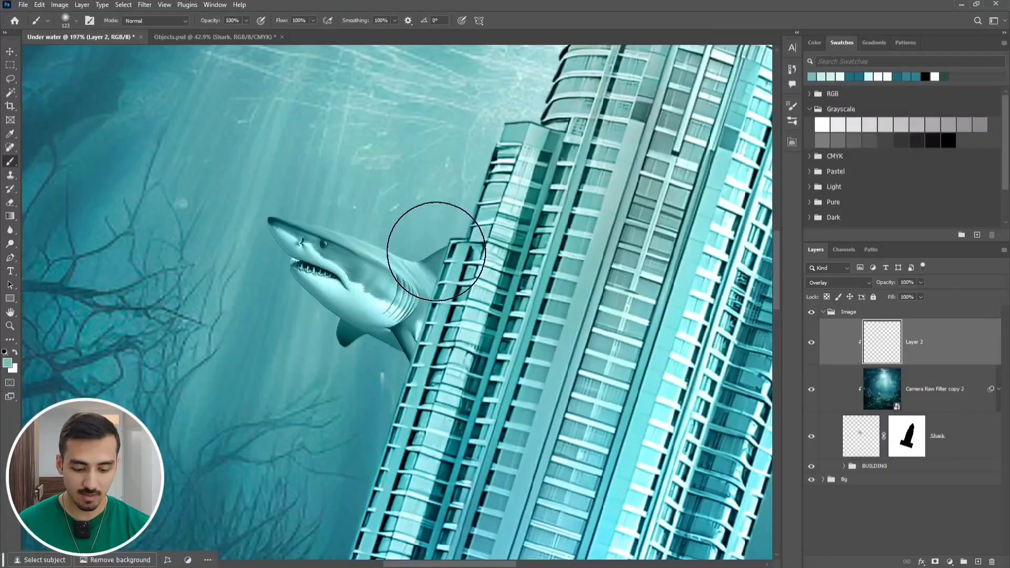
key(bracketleft)
key(bracketleft)
key(bracketleft)
key(bracketleft)
key(bracketleft)
mouse_move(436, 261)
mouse_down()
mouse_move(367, 254)
mouse_move(236, 207)
mouse_up()
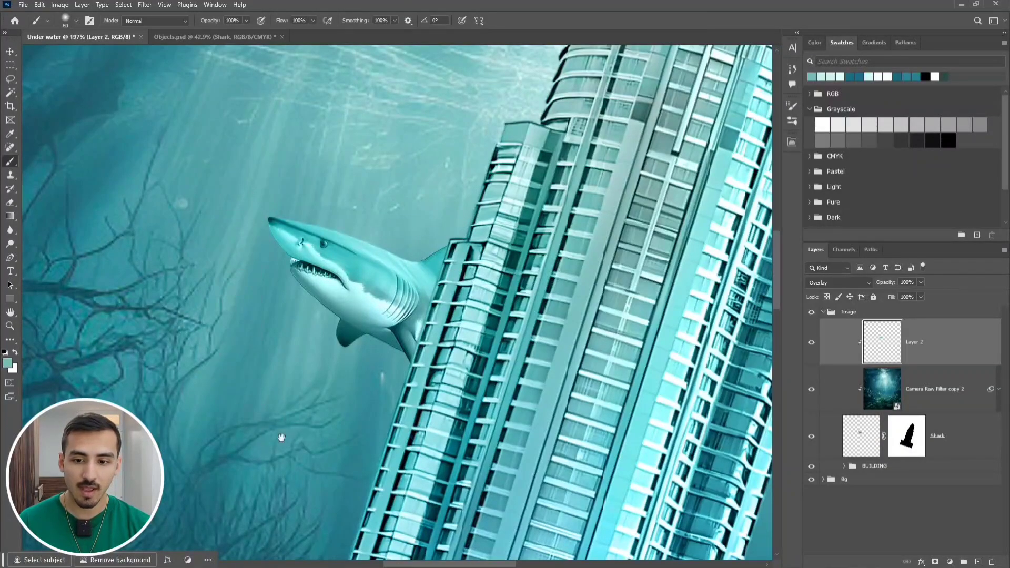
Sample two darker teals from the water below the shark and brush them over its belly and fins
drag(281, 438, 293, 390)
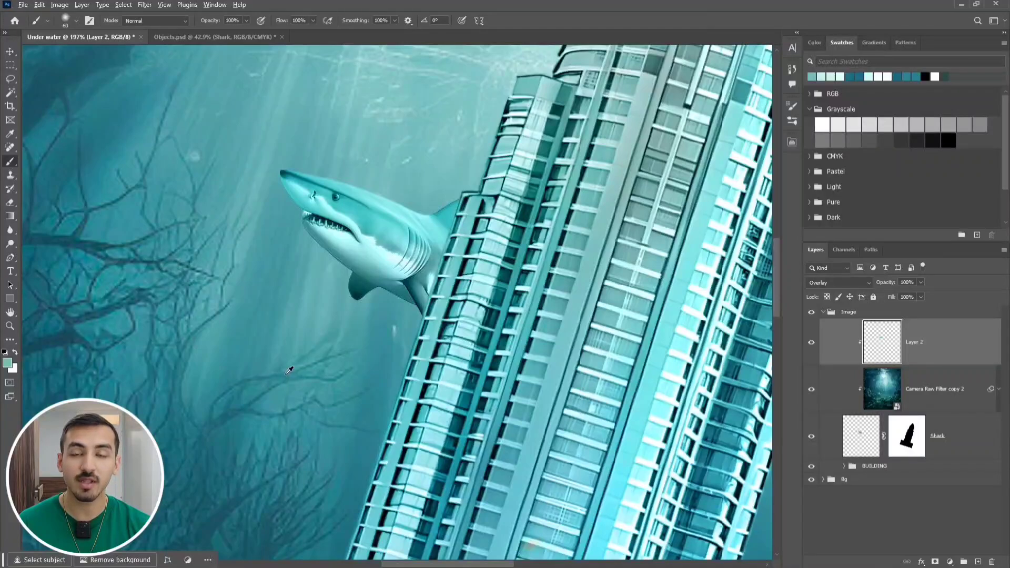
alt+click(289, 371)
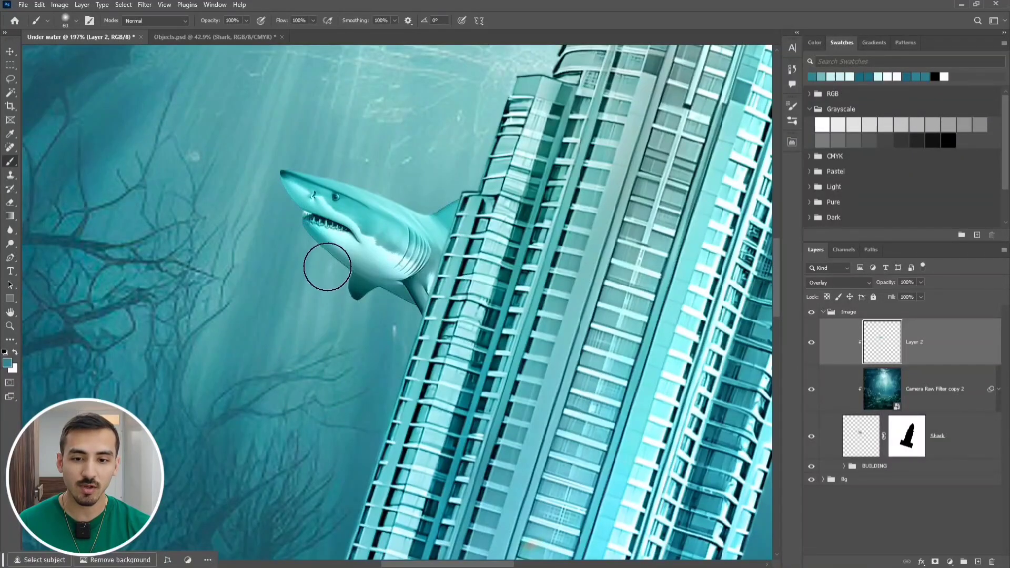
drag(328, 267, 438, 310)
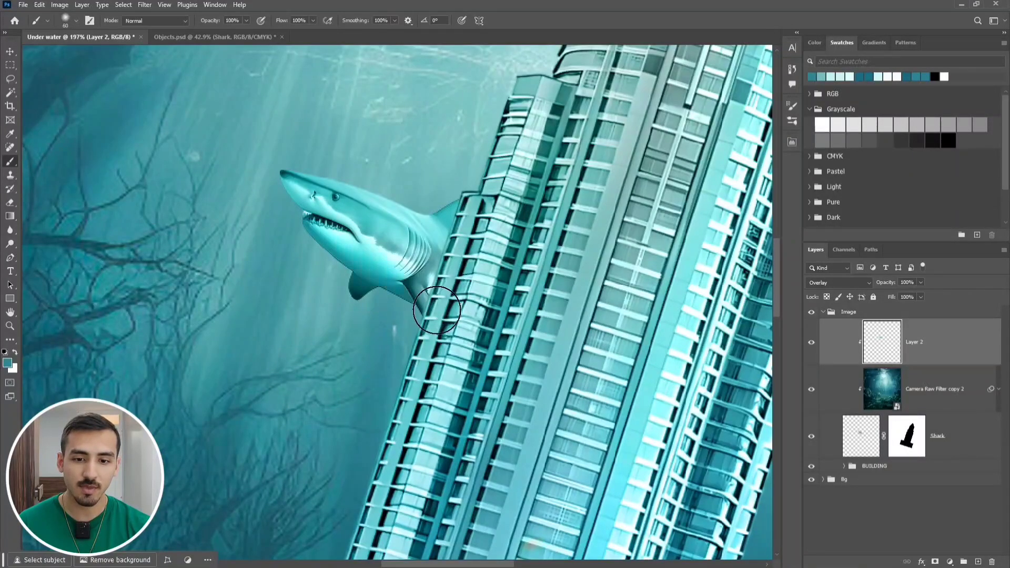
alt+click(227, 503)
drag(312, 244, 438, 310)
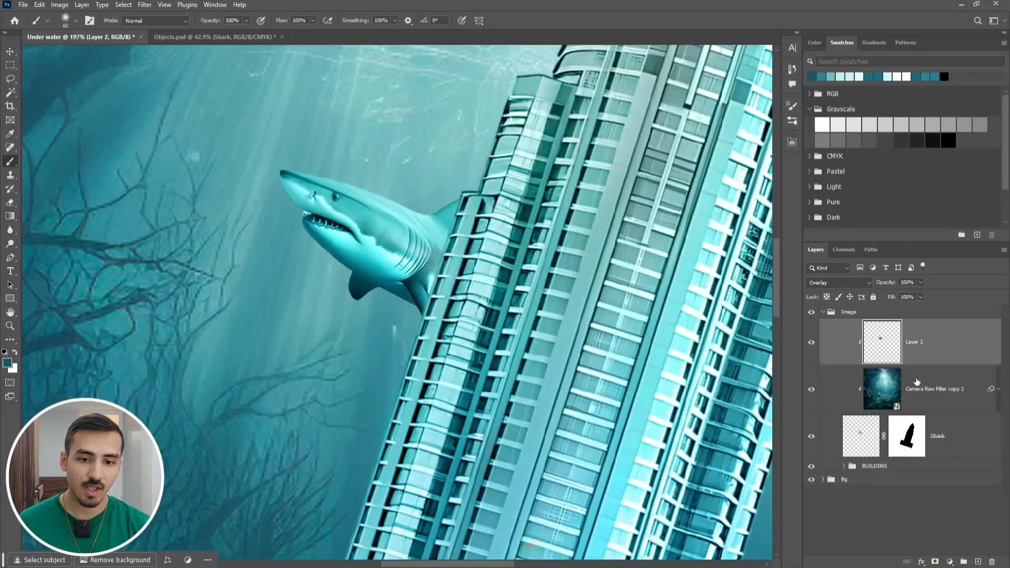
Lower the opacity of the shark's Overlay paint layer and toggle its visibility to compare the result
drag(893, 285, 883, 284)
click(811, 343)
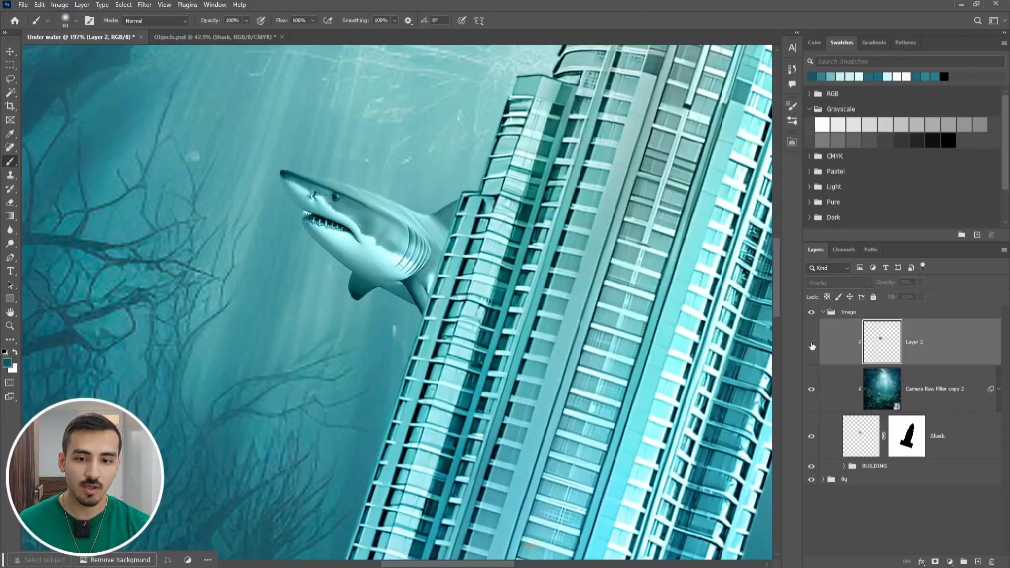
click(811, 343)
click(812, 343)
click(812, 343)
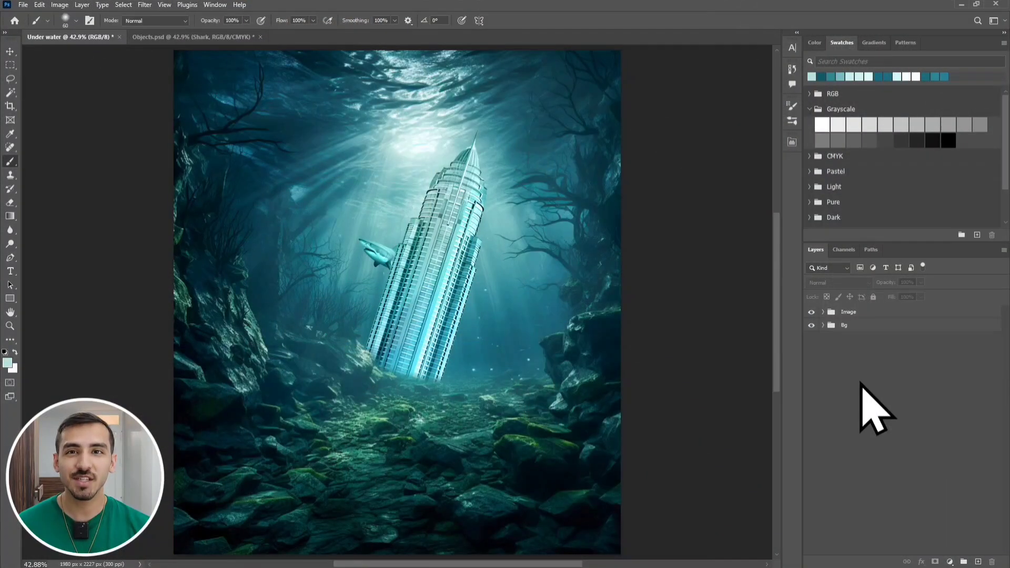
Draw a rectangle about 2289 × 690 px across the lower part of the underwater image, extending past the canvas edges
click(9, 299)
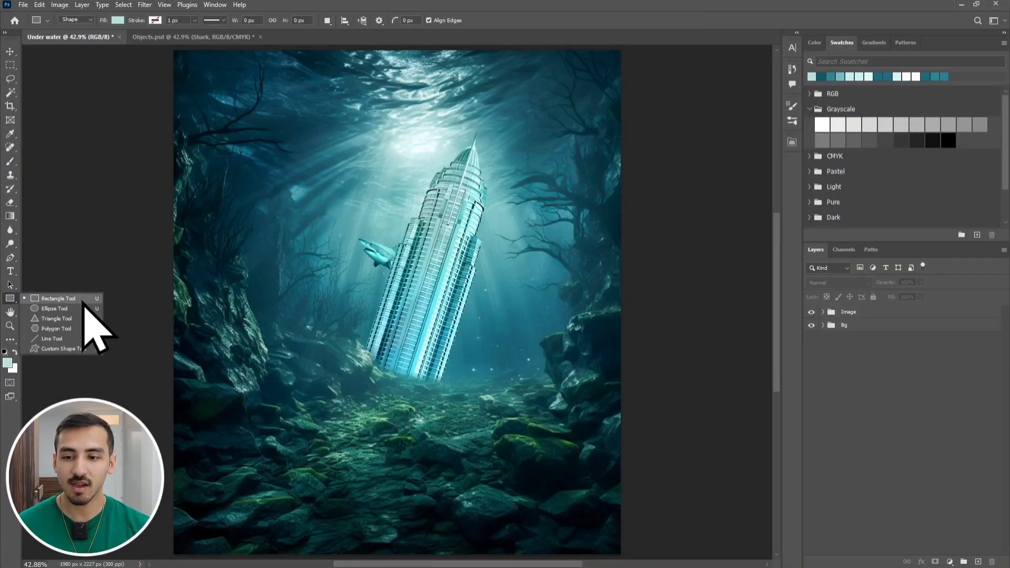
click(84, 303)
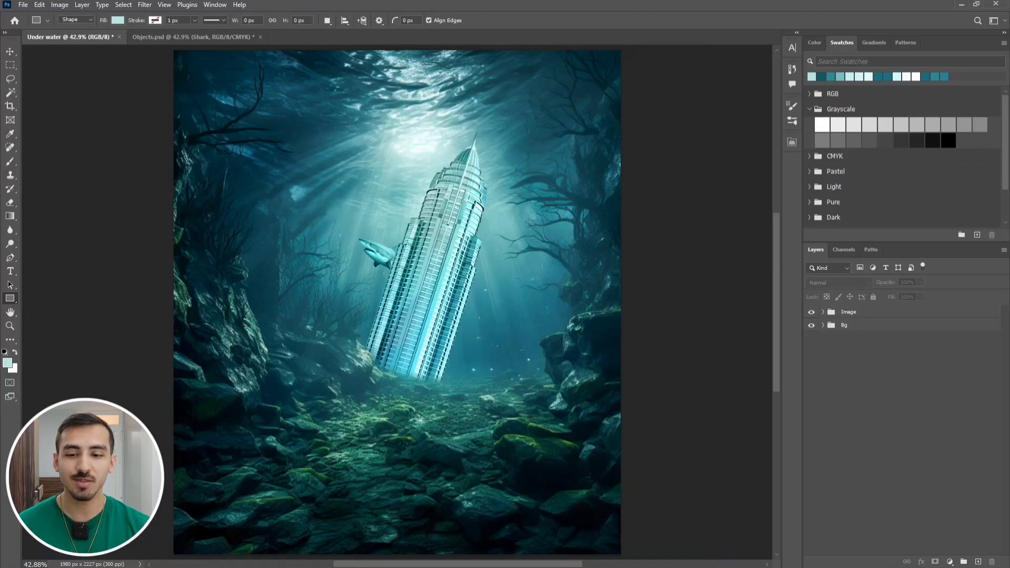
scroll(194, 506, down, 2)
drag(246, 491, 315, 436)
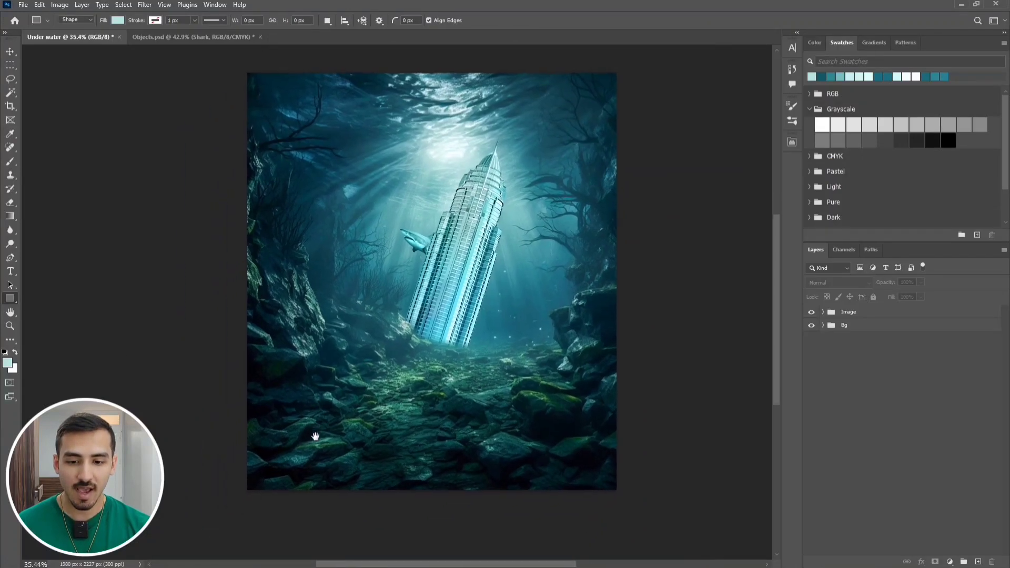
drag(225, 510, 651, 380)
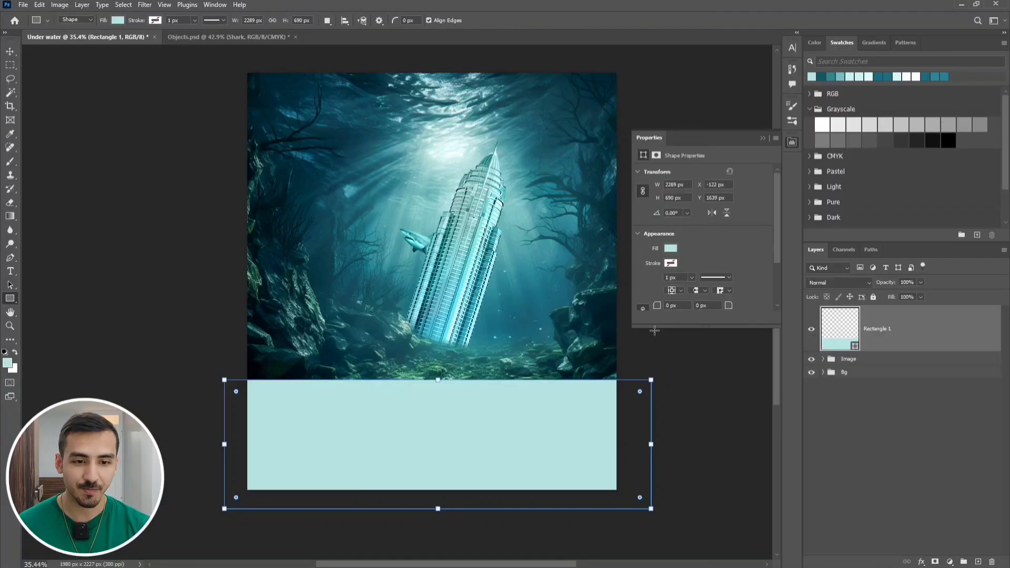
Change the rectangle's fill to the dark teal from the recently used colors
click(670, 247)
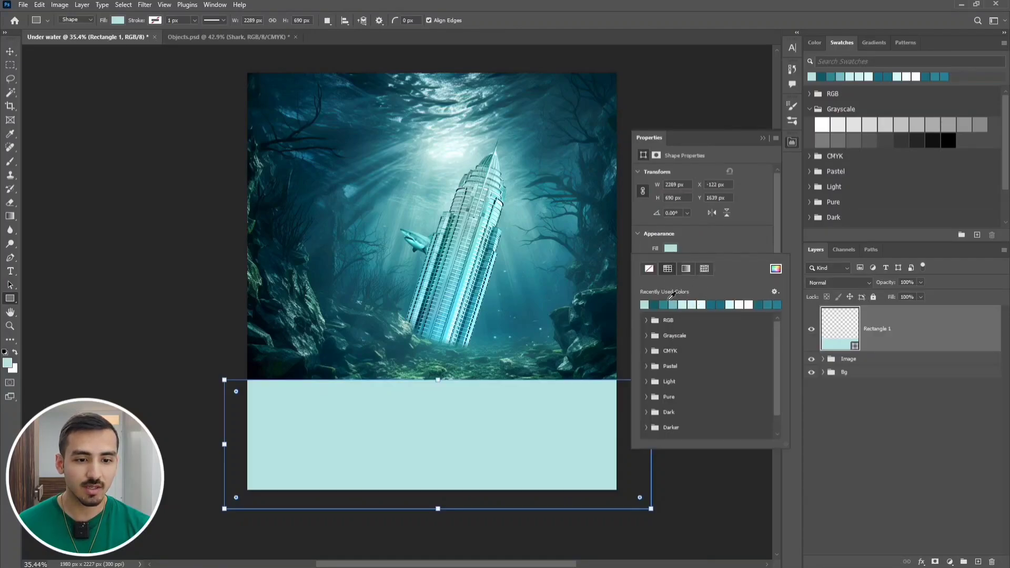
click(654, 304)
click(732, 227)
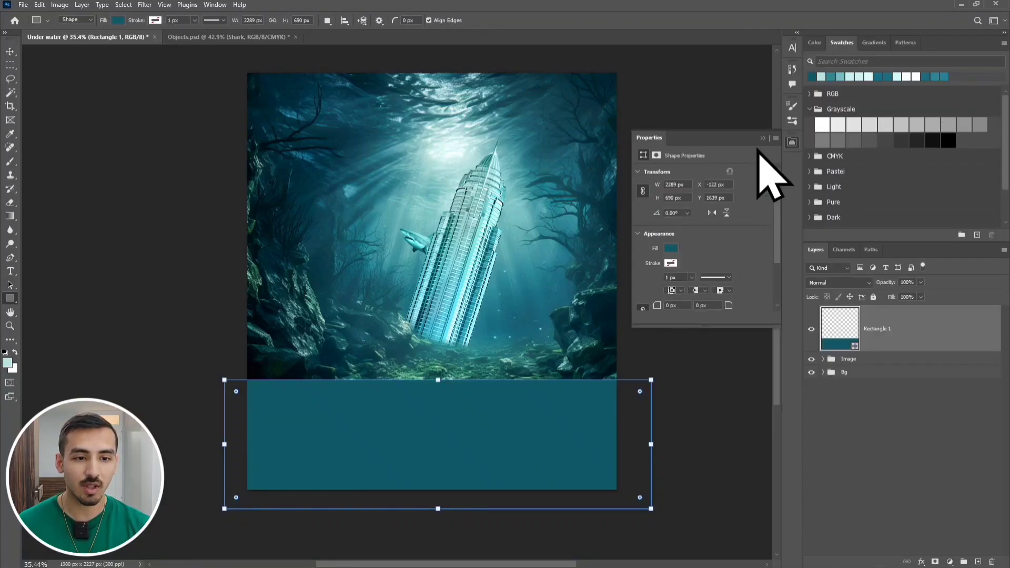
click(761, 137)
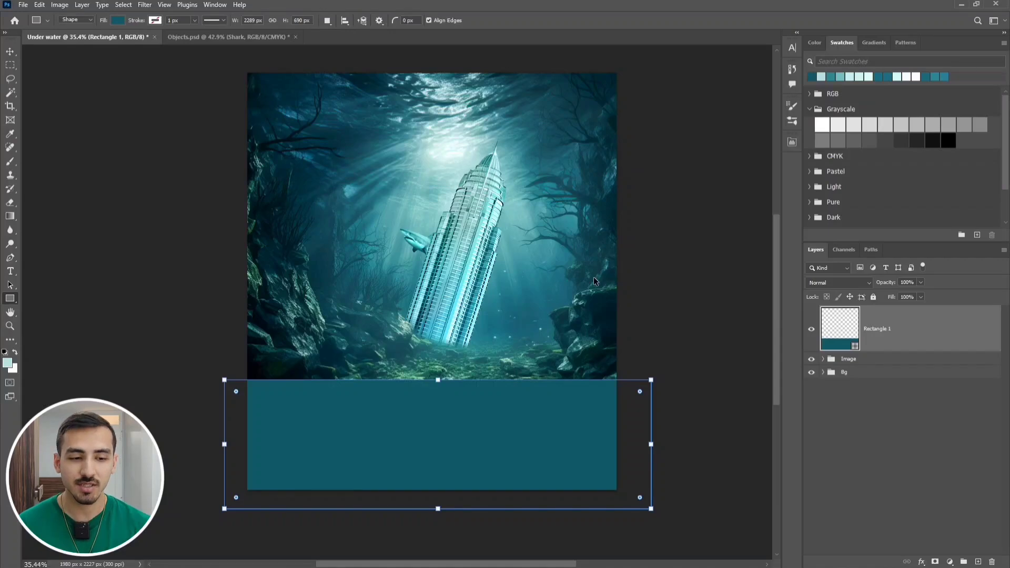
scroll(594, 278, up, 1)
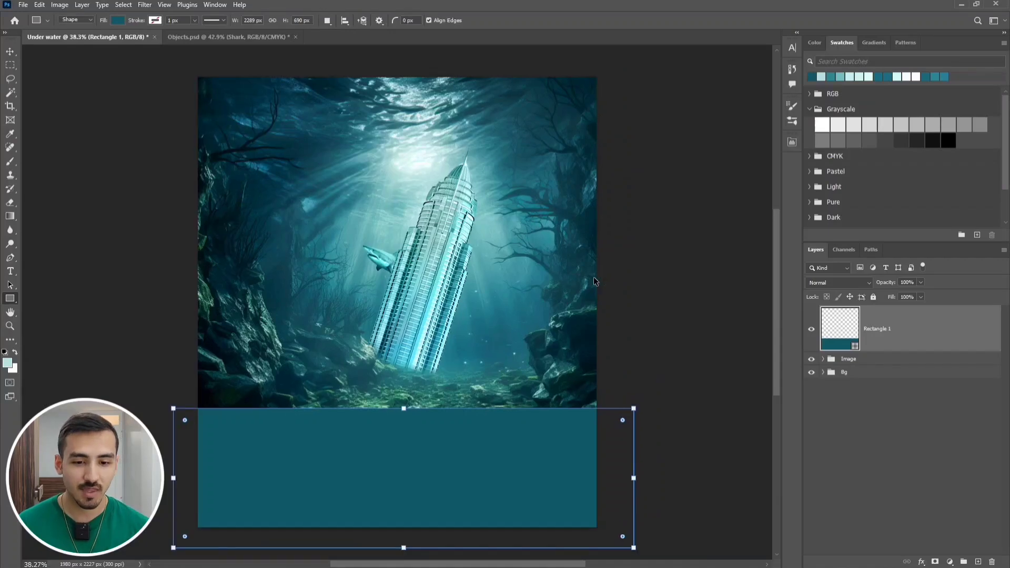
Add a Color Overlay effect to the rectangle layer with a dark gray of 20% brightness (#333333)
double_click(915, 332)
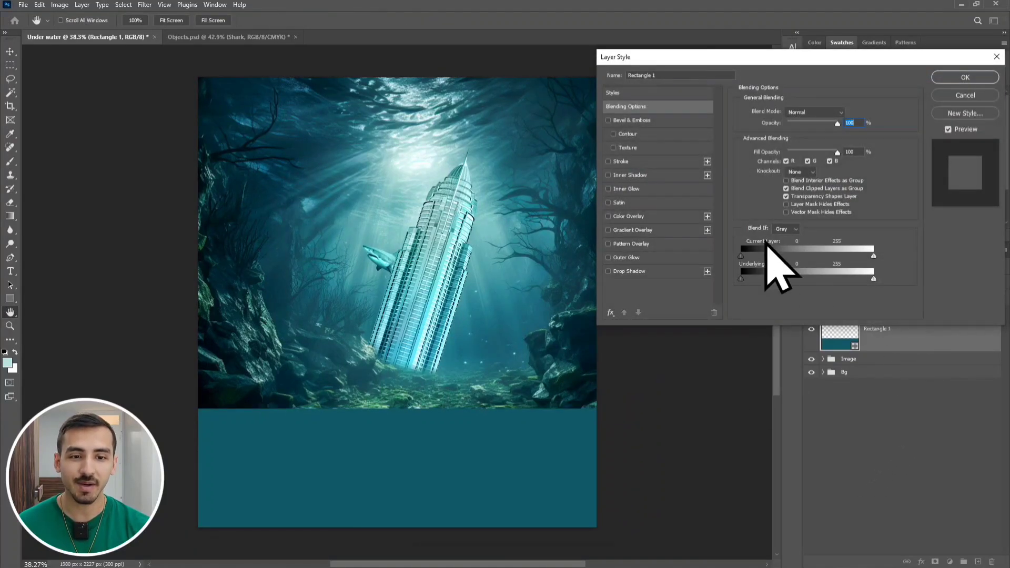
click(628, 216)
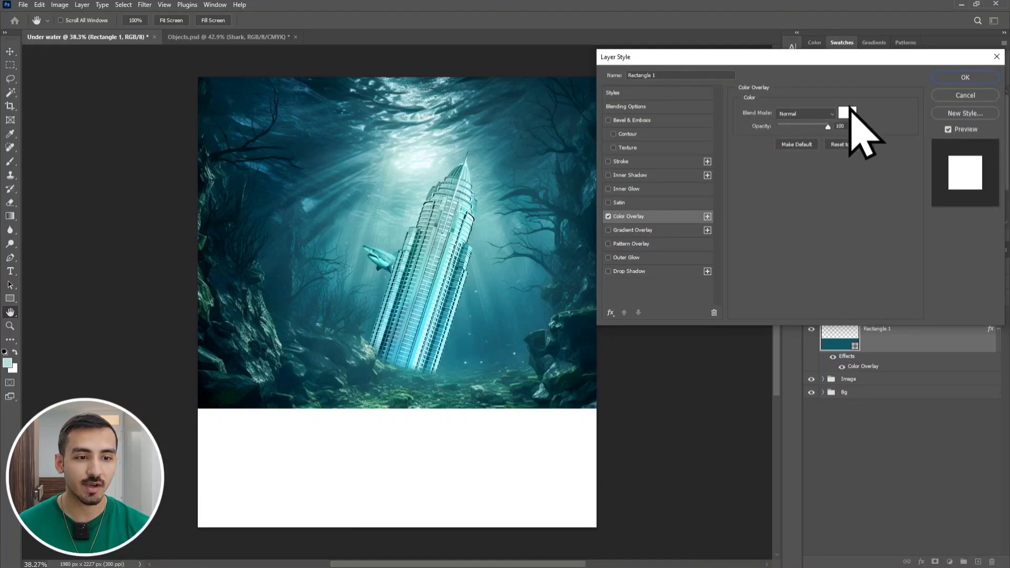
click(847, 112)
click(788, 294)
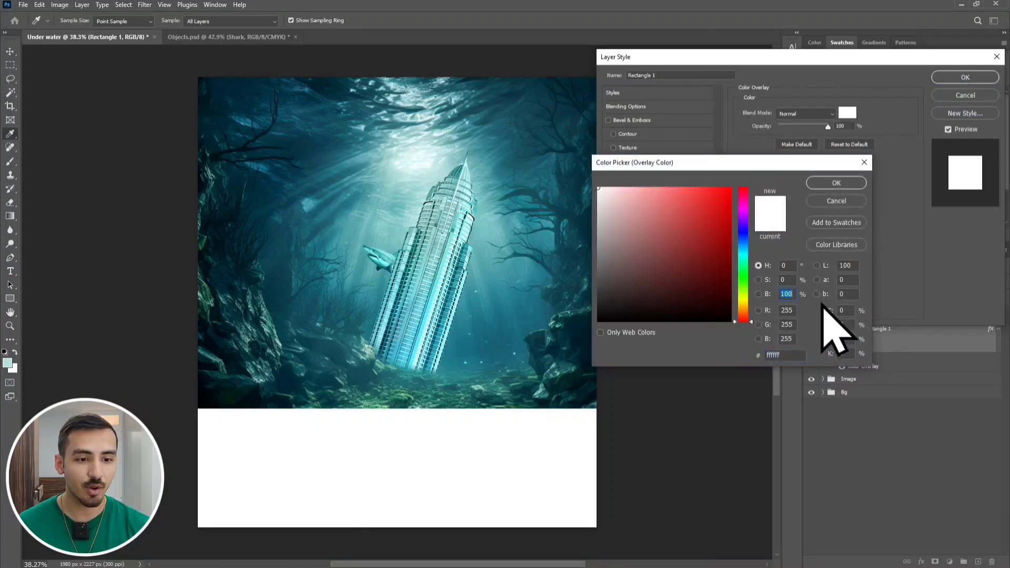
text(20)
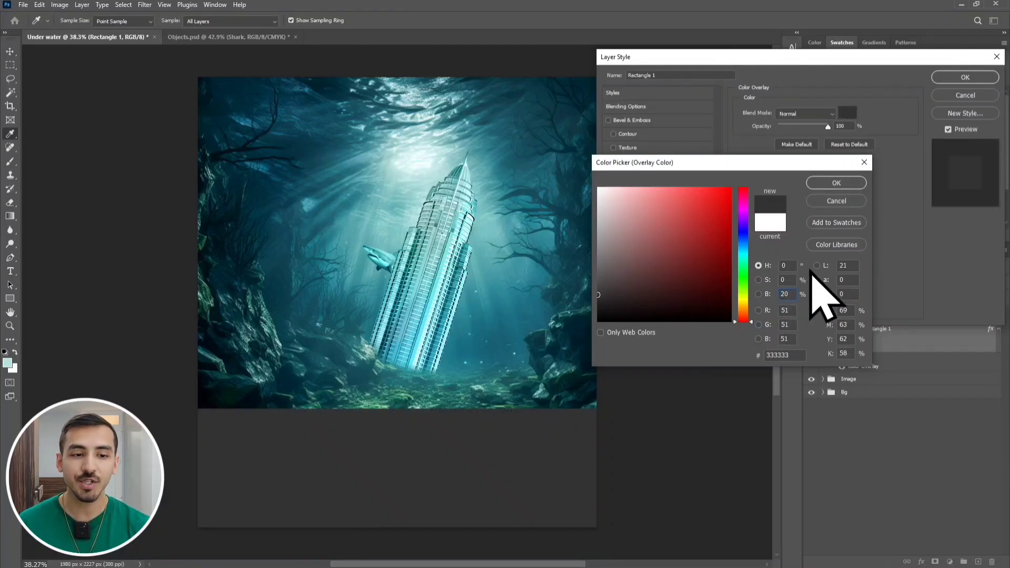
click(835, 184)
click(964, 77)
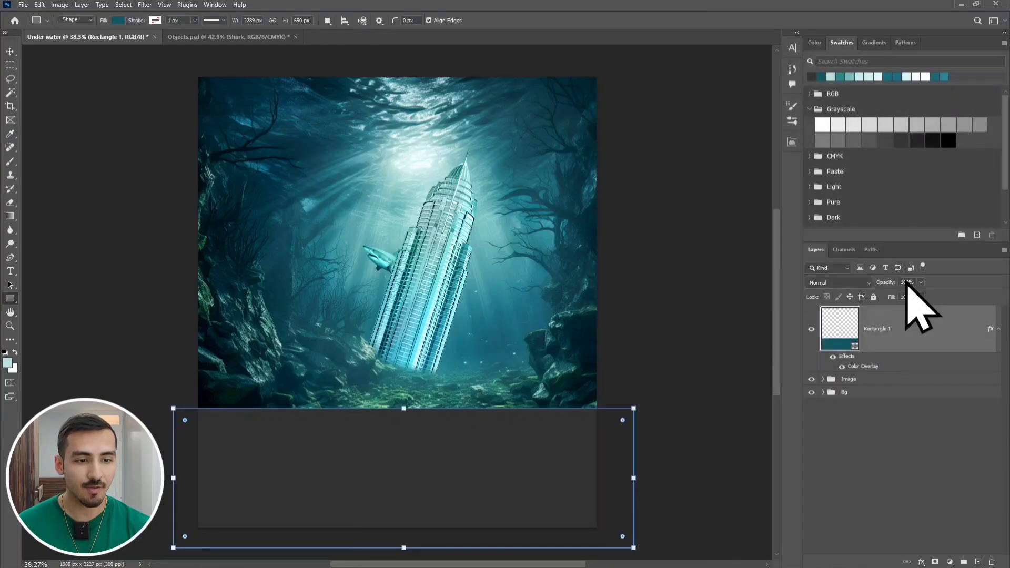
Lower the dark rectangle layer's opacity to 60% and deselect the layer
text(40)
click(951, 435)
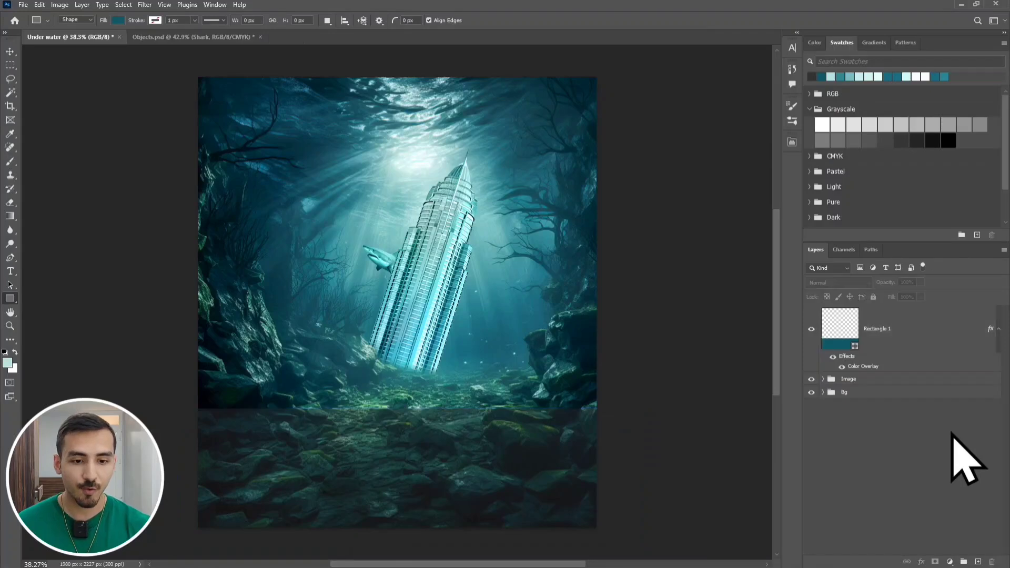
scroll(306, 426, up, 2)
drag(379, 427, 356, 379)
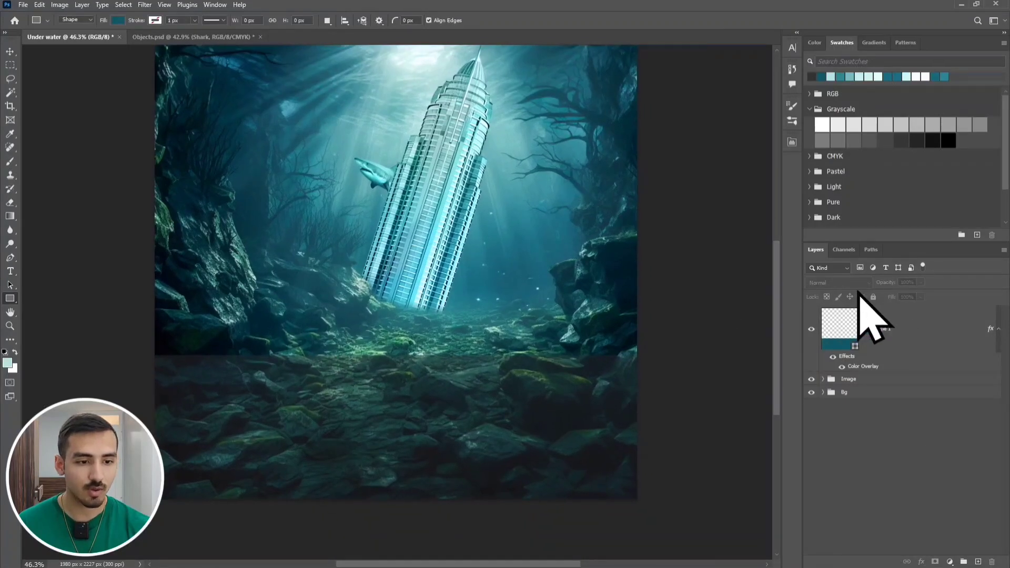
click(910, 328)
click(906, 283)
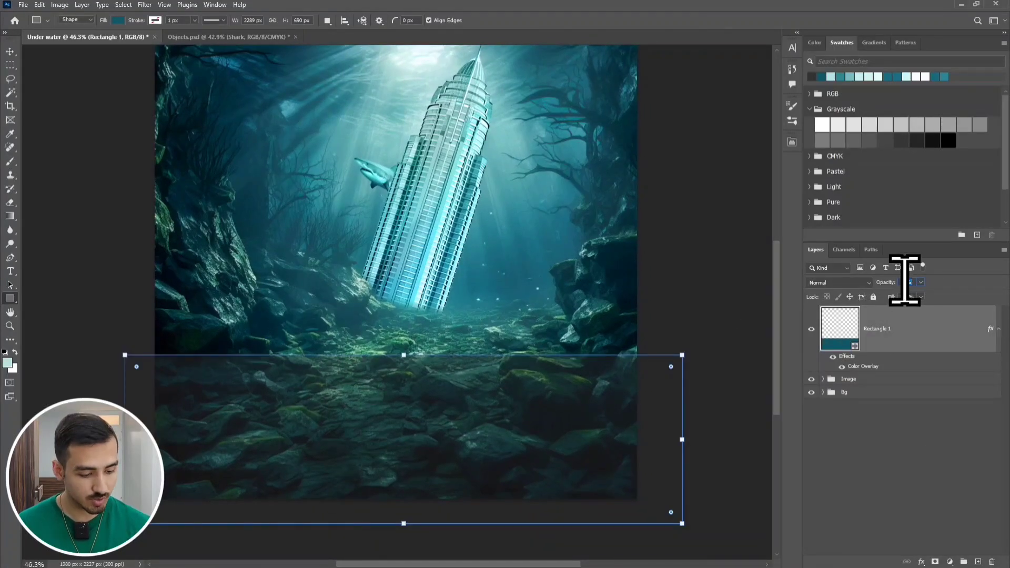
text(70)
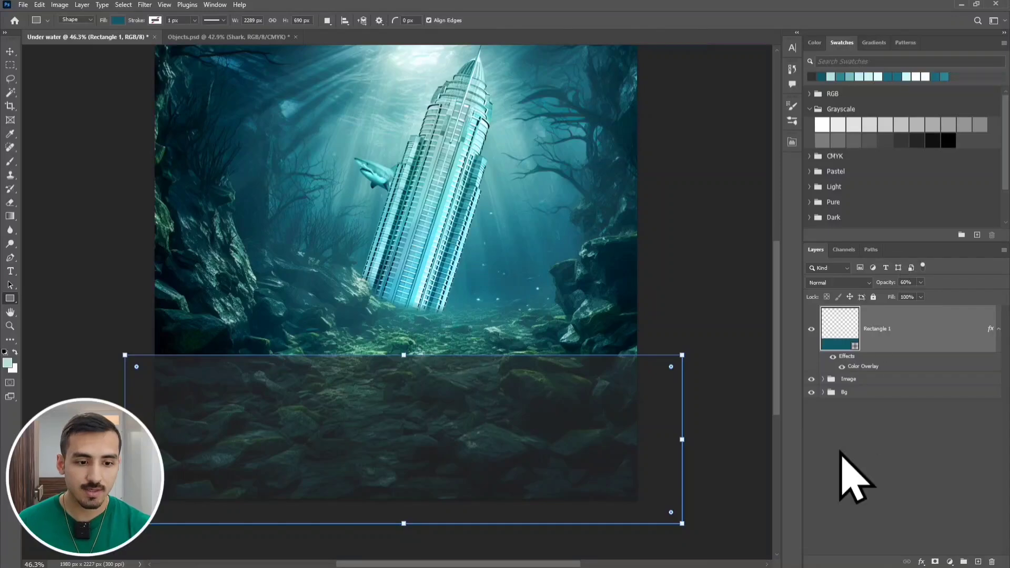
click(841, 453)
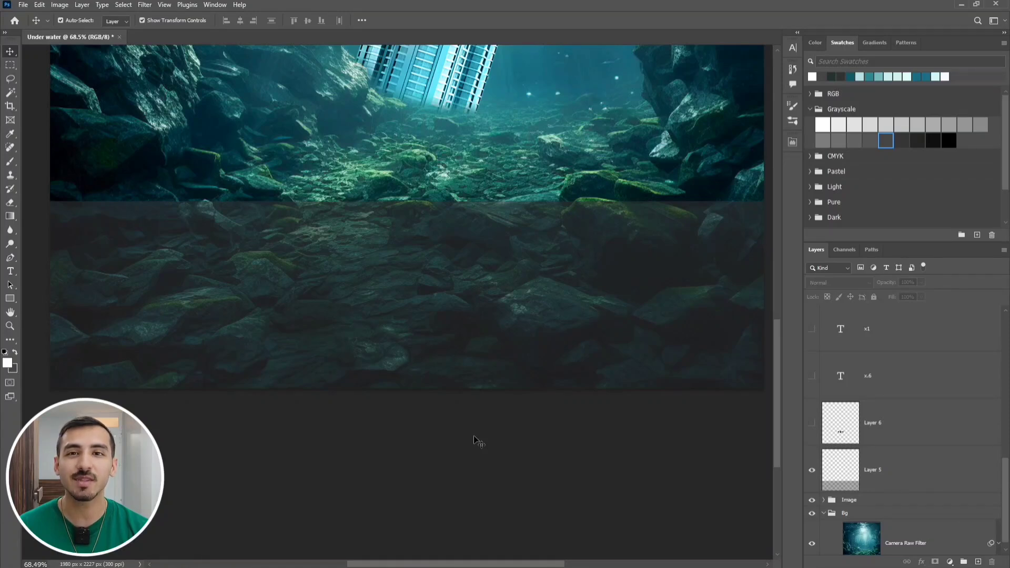
click(891, 477)
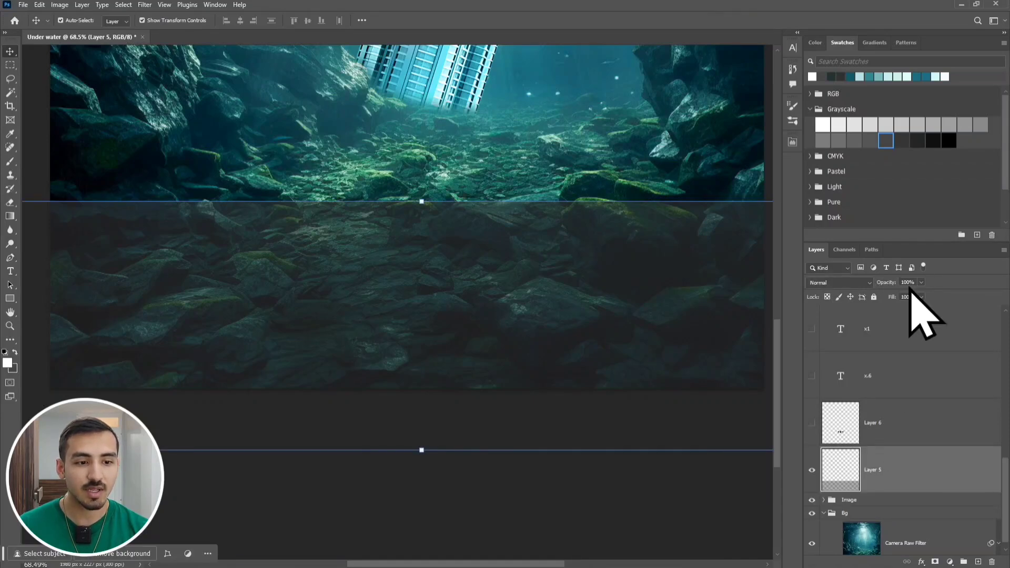
click(630, 527)
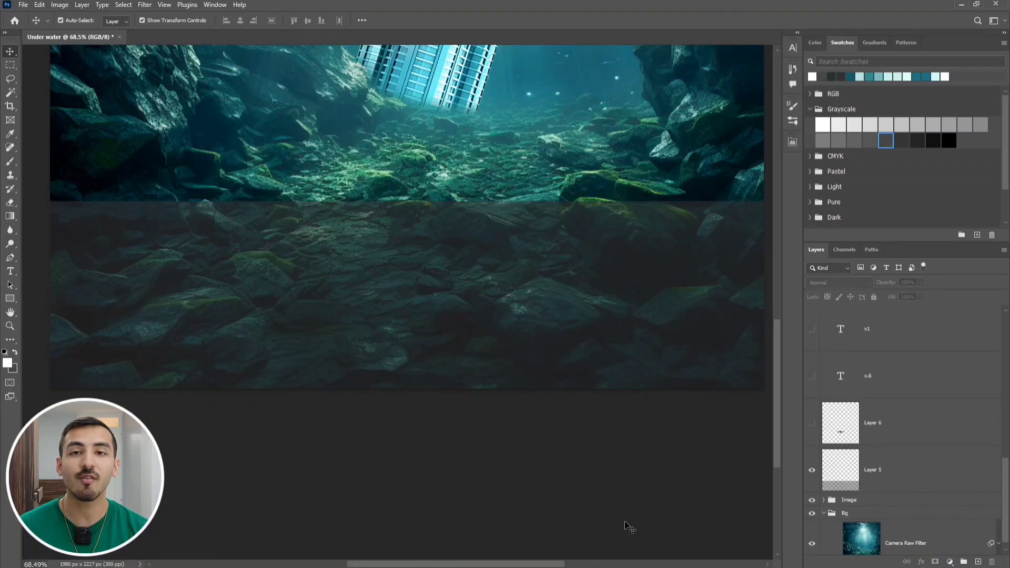
click(912, 475)
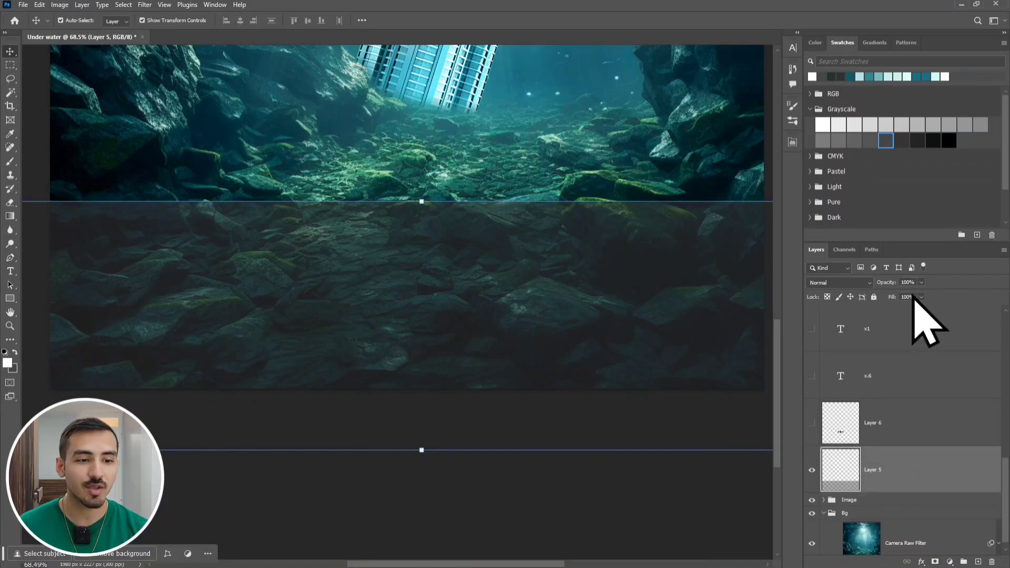
click(716, 499)
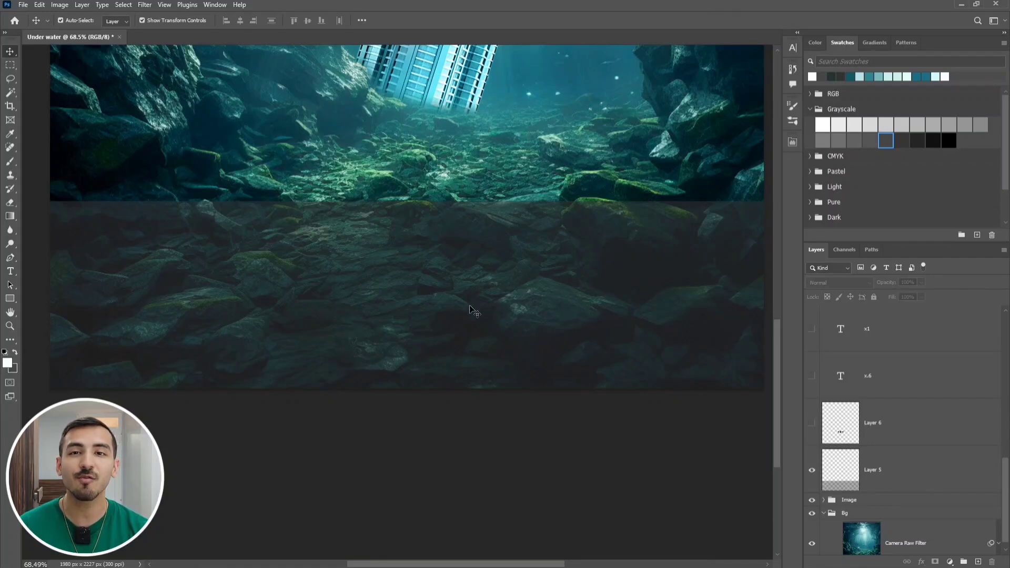
Show the hidden layer with the three small circles above the dark band and inspect the circles and the layer's opacity
click(812, 424)
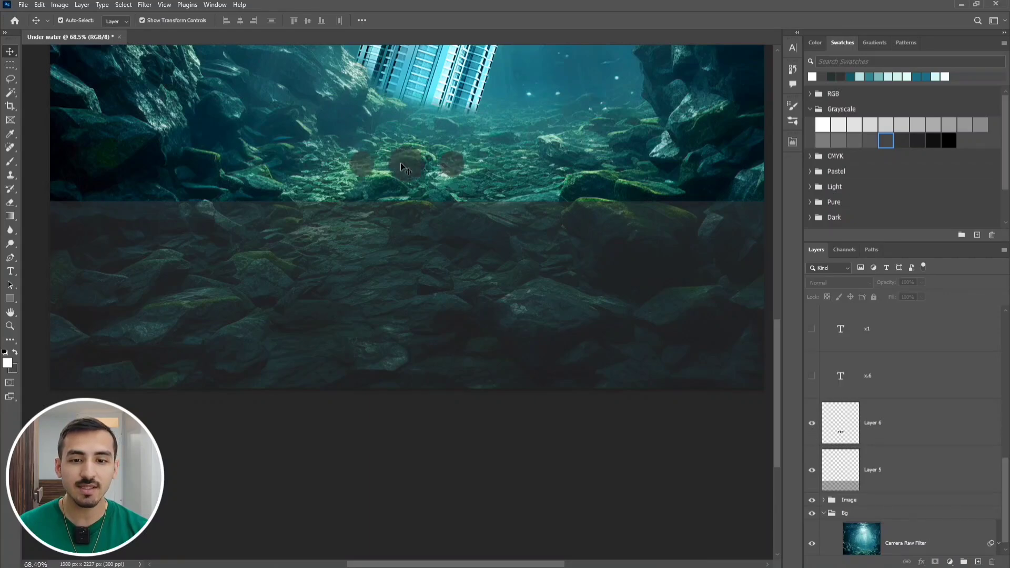
scroll(380, 161, up, 5)
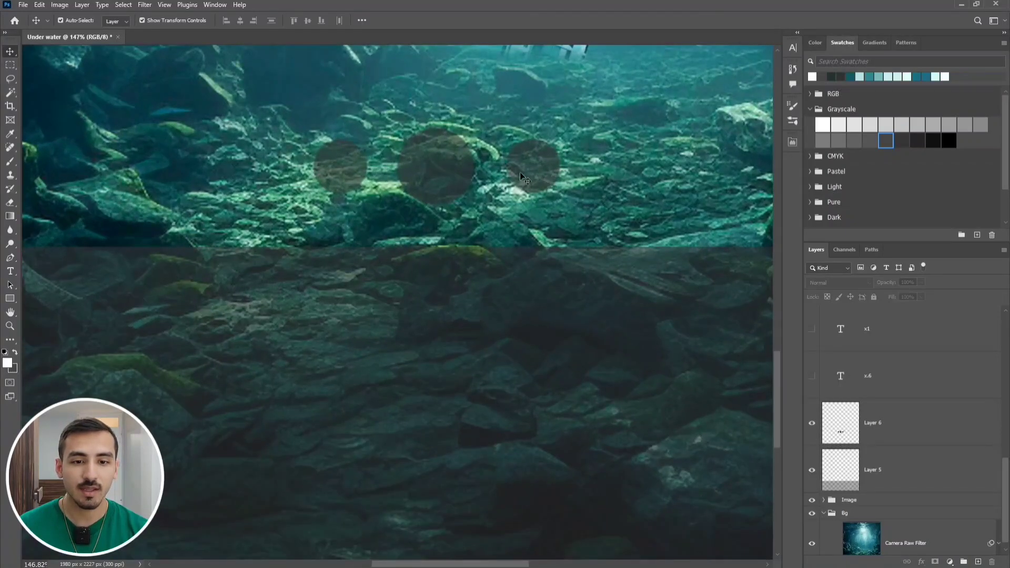
scroll(462, 173, down, 4)
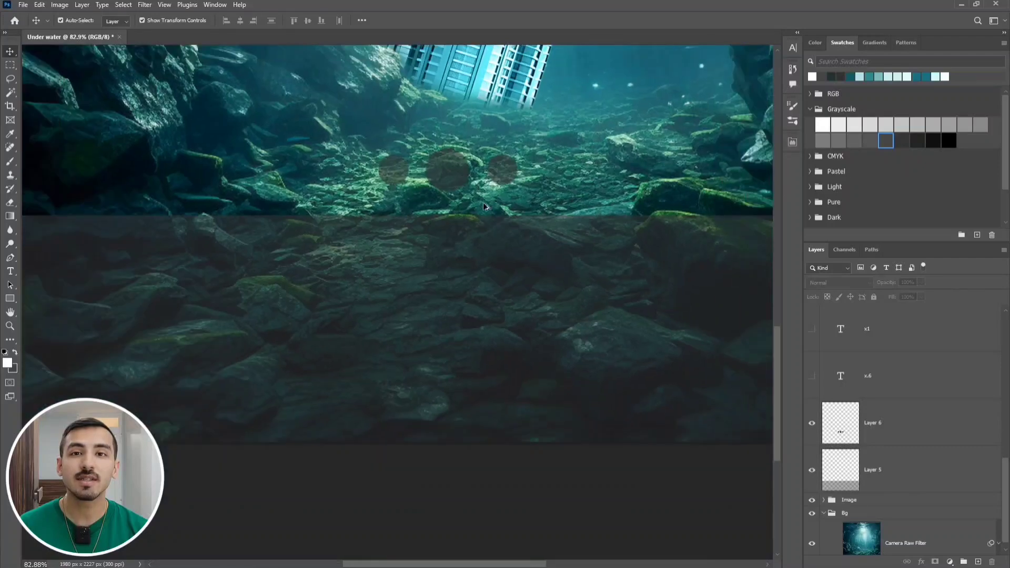
scroll(525, 234, down, 2)
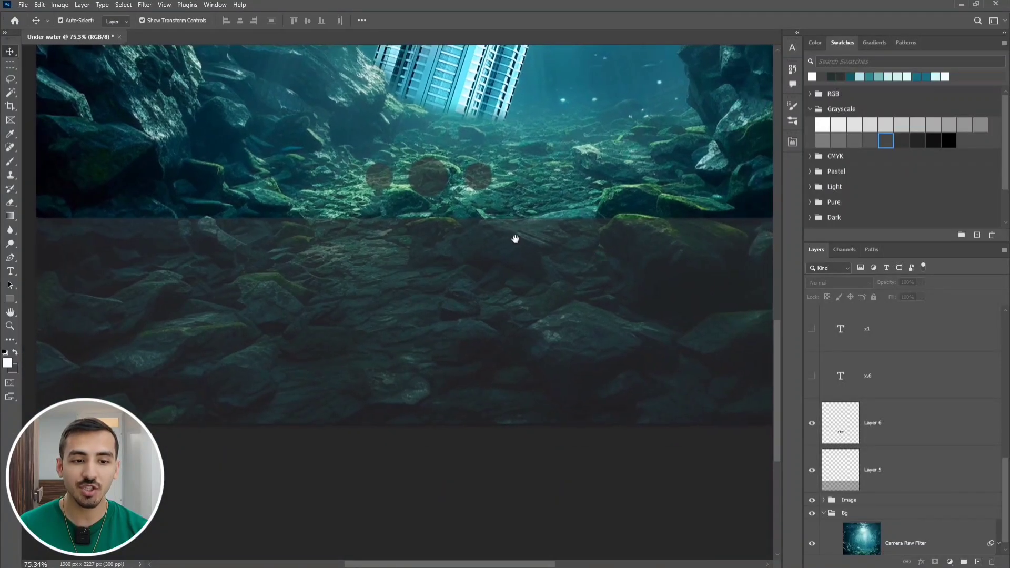
drag(519, 240, 494, 245)
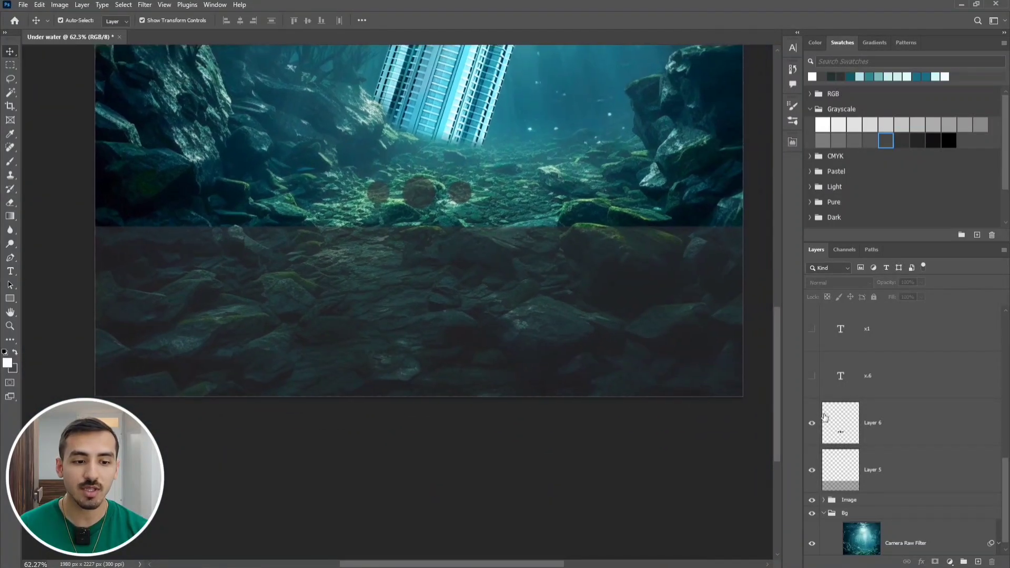
click(890, 435)
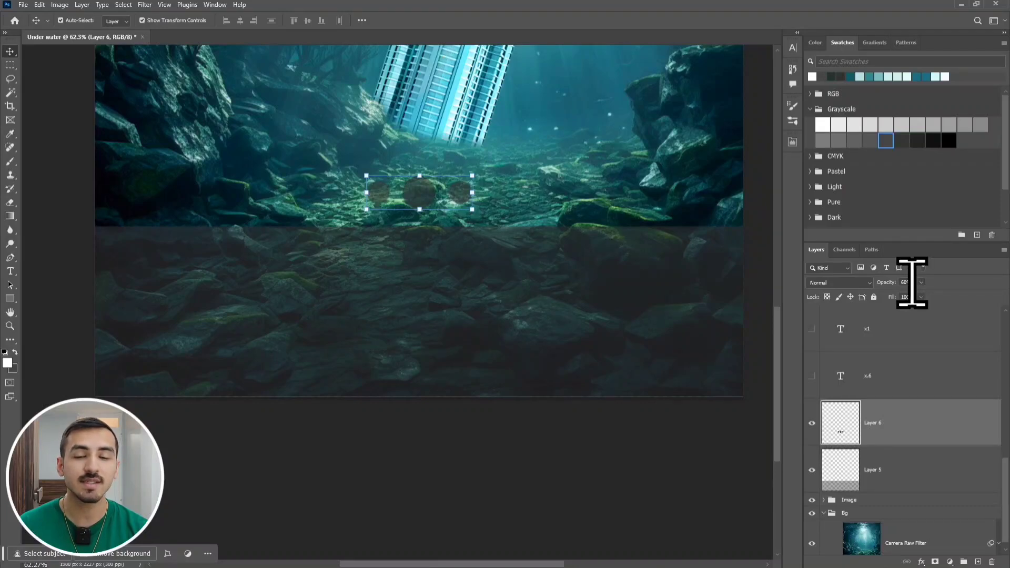
click(556, 436)
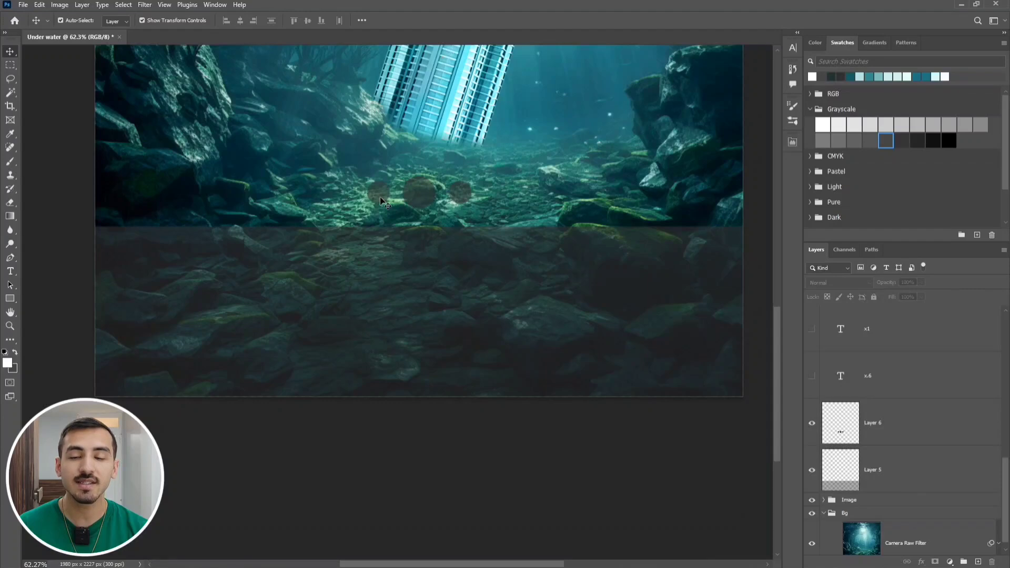
Show the x.6, x1 and x2 text layers on the three zoom circles
click(811, 374)
click(812, 333)
scroll(817, 355, up, 1)
click(811, 337)
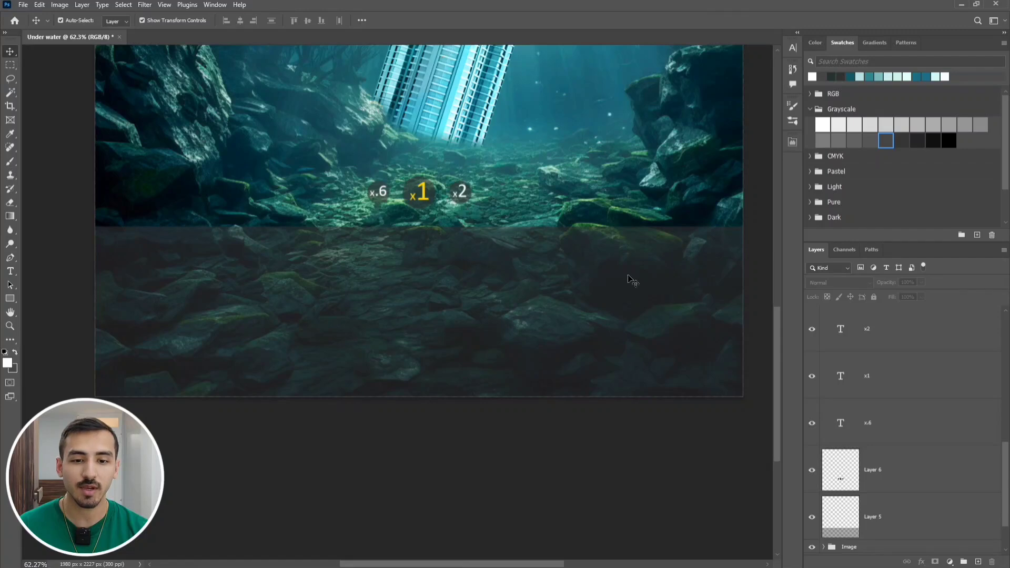
Show the hidden PHOTO, VIDEO, SLO-MO, PORTRAIT and MORE text layers on the dark band
scroll(834, 390, up, 2)
click(812, 388)
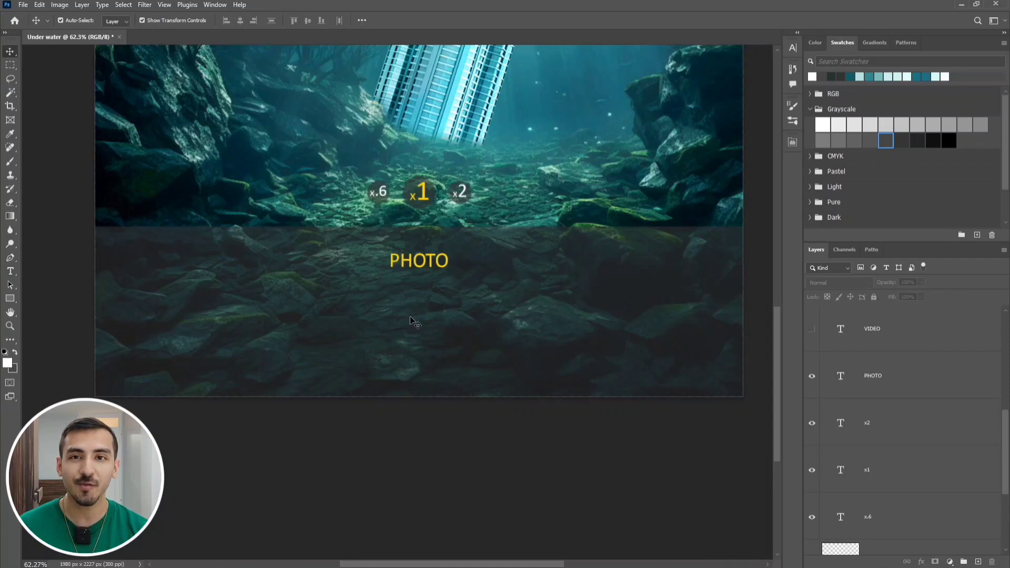
click(811, 328)
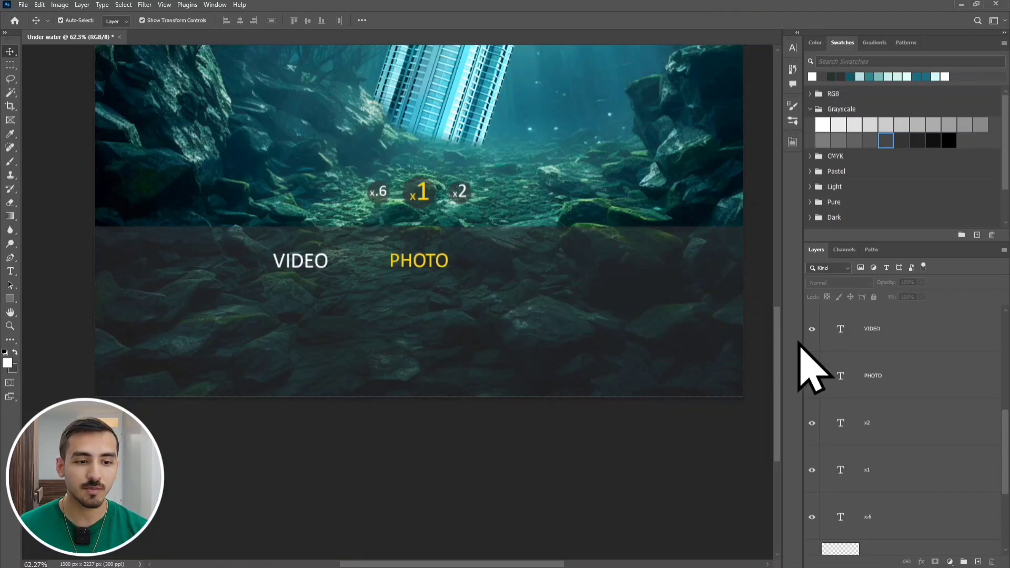
scroll(821, 350, up, 1)
click(815, 337)
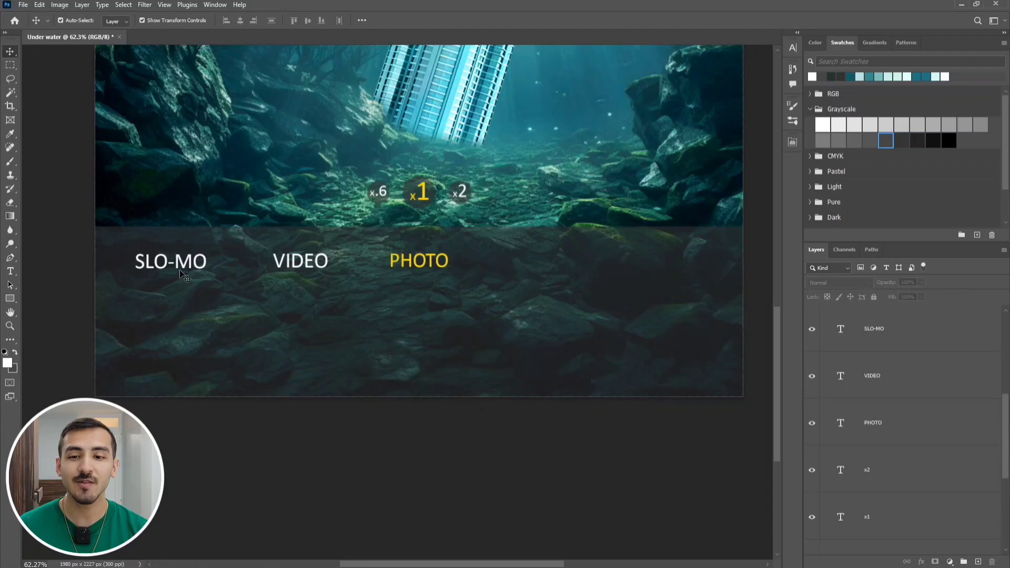
scroll(814, 377, up, 2)
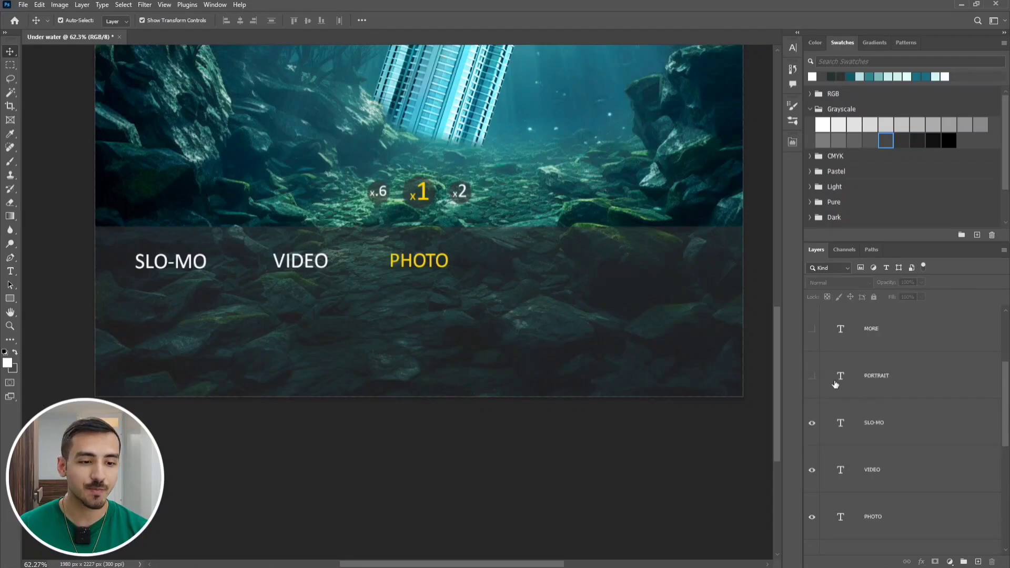
click(812, 377)
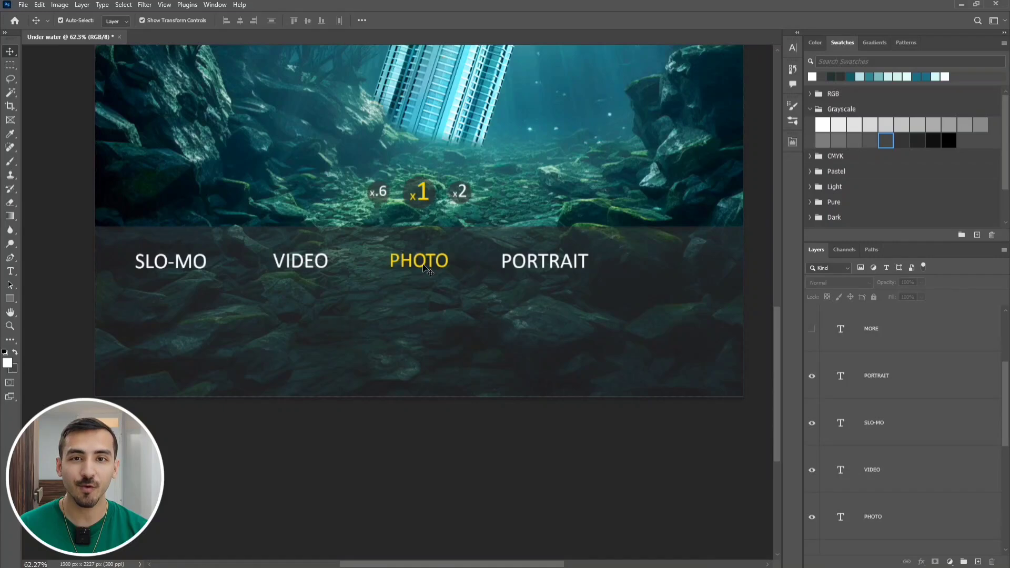
click(812, 329)
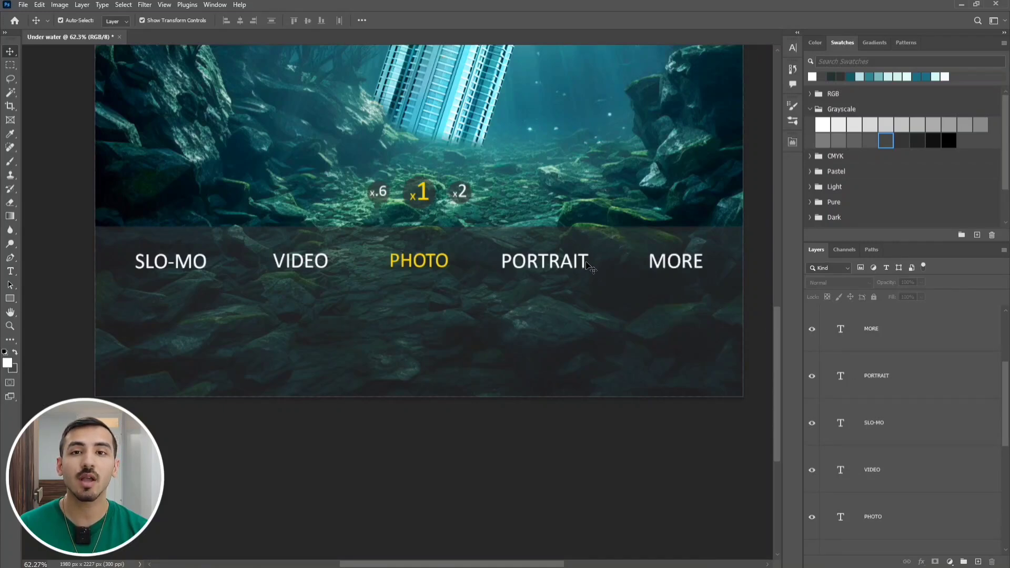
Align the five mode labels from MORE to PHOTO by their vertical centers and deselect them
click(898, 339)
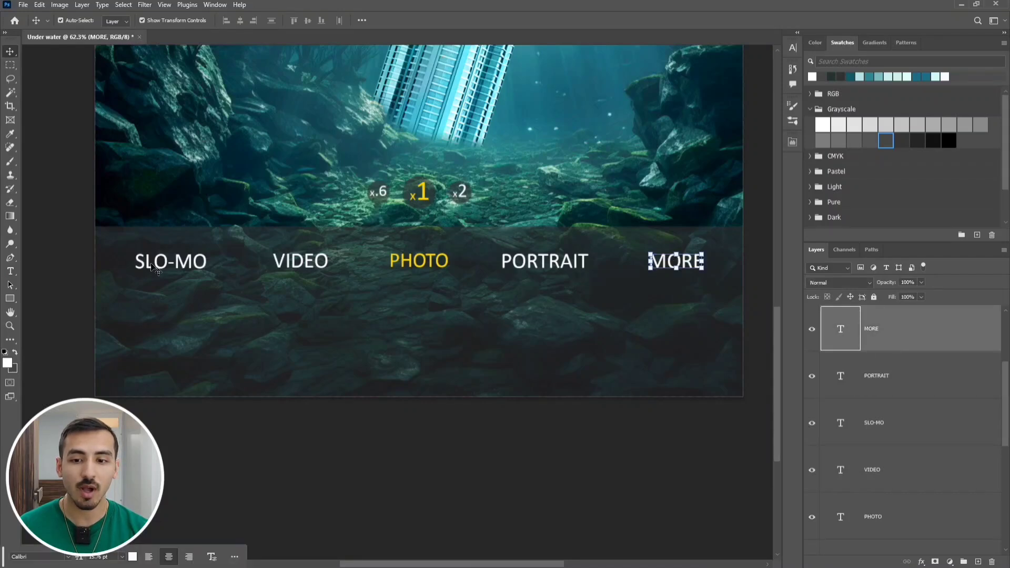
scroll(873, 382, down, 1)
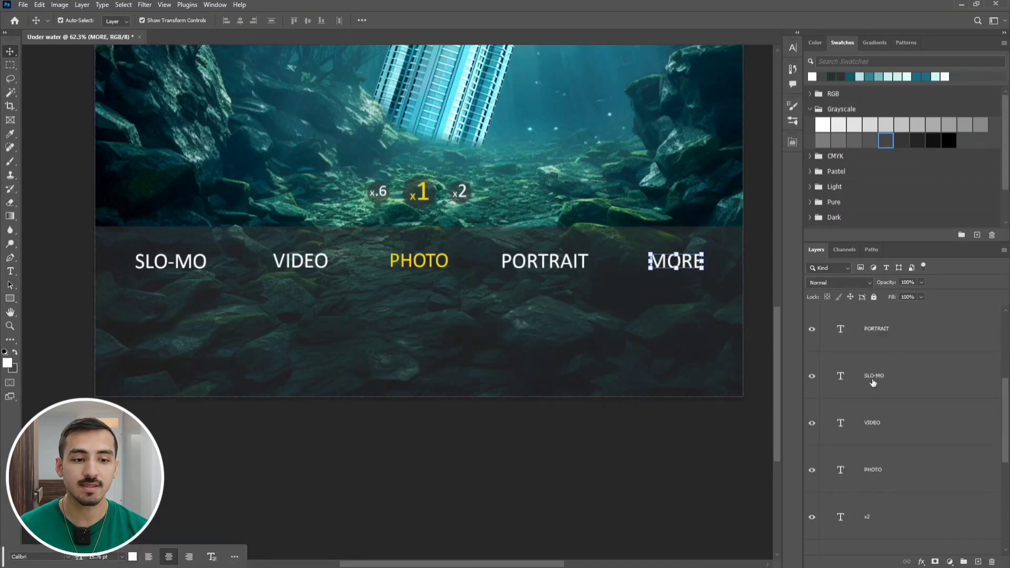
shift+click(904, 485)
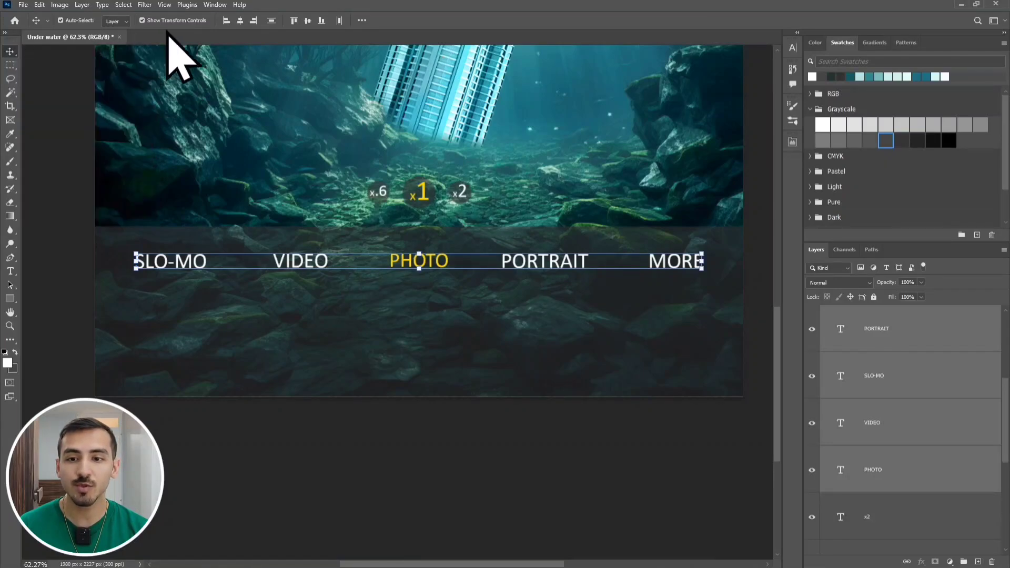
click(308, 21)
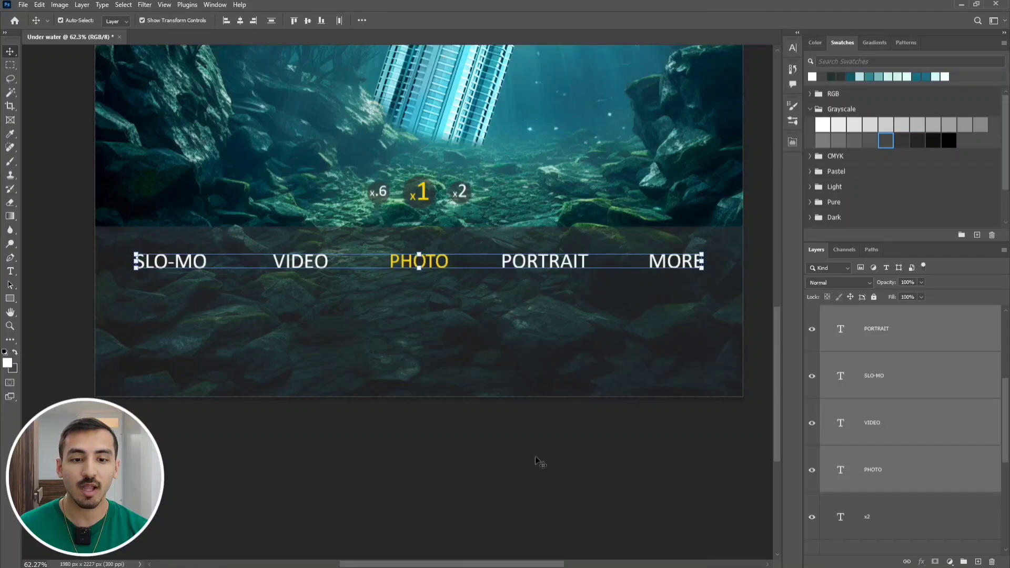
click(534, 473)
Show the hidden Layer 3 with the white shutter button below the PHOTO label
scroll(921, 402, up, 1)
scroll(922, 402, up, 3)
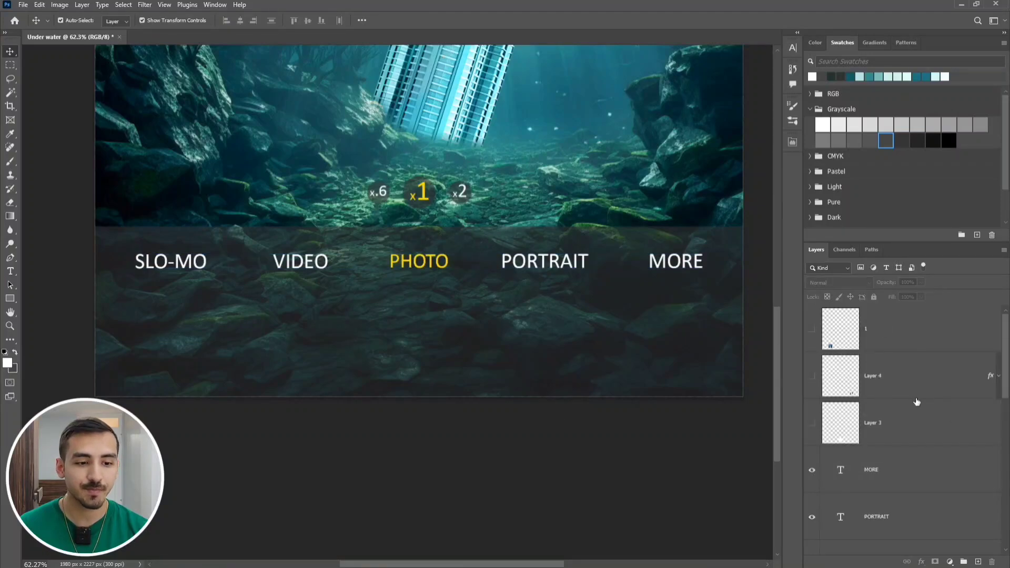
click(812, 423)
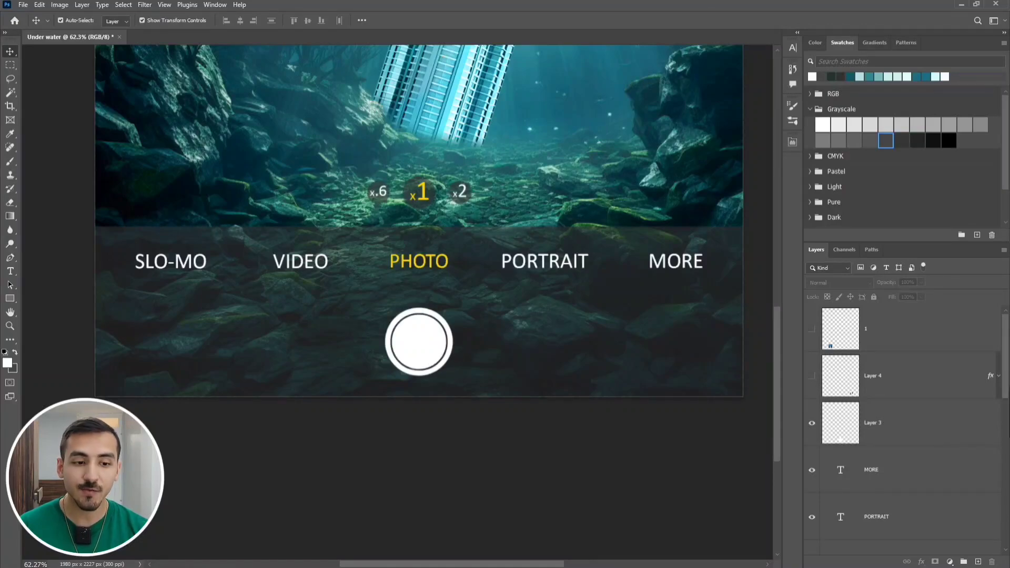
Try stamping a white circle with the 200 px Brush beside the shutter button on Layer 3, and undo it
click(945, 434)
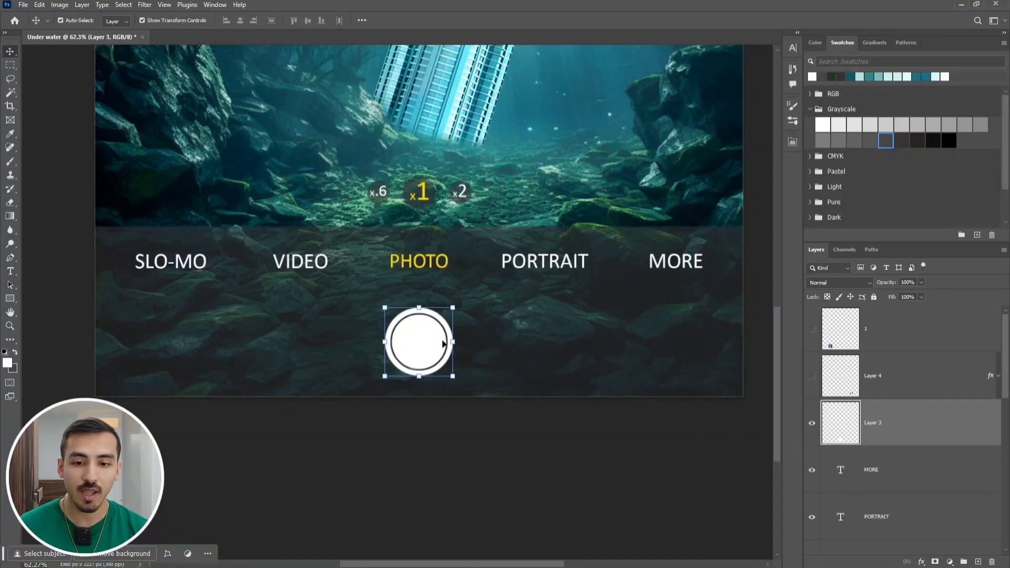
key(b)
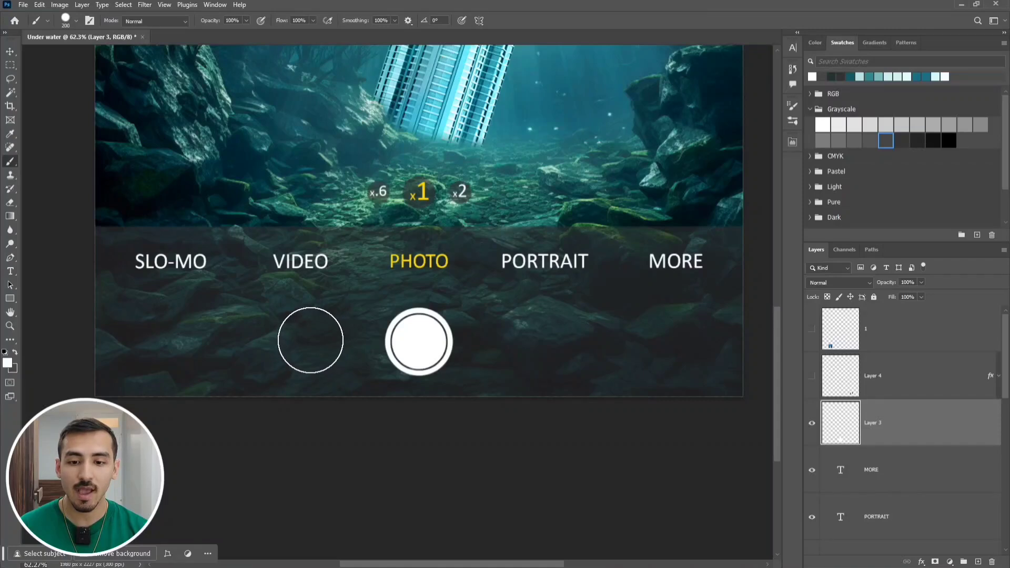
click(310, 340)
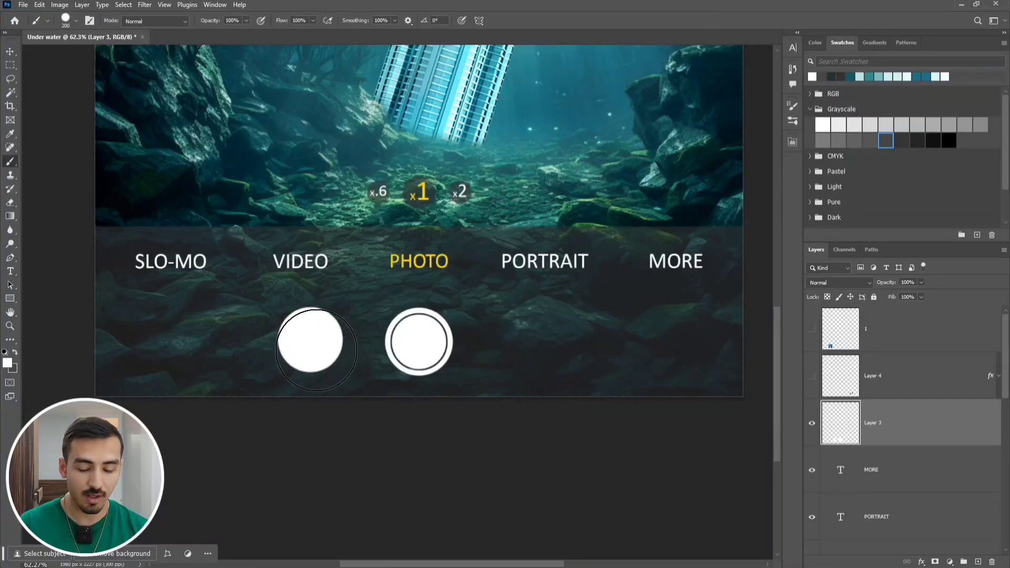
key(bracketright)
key(bracketright)
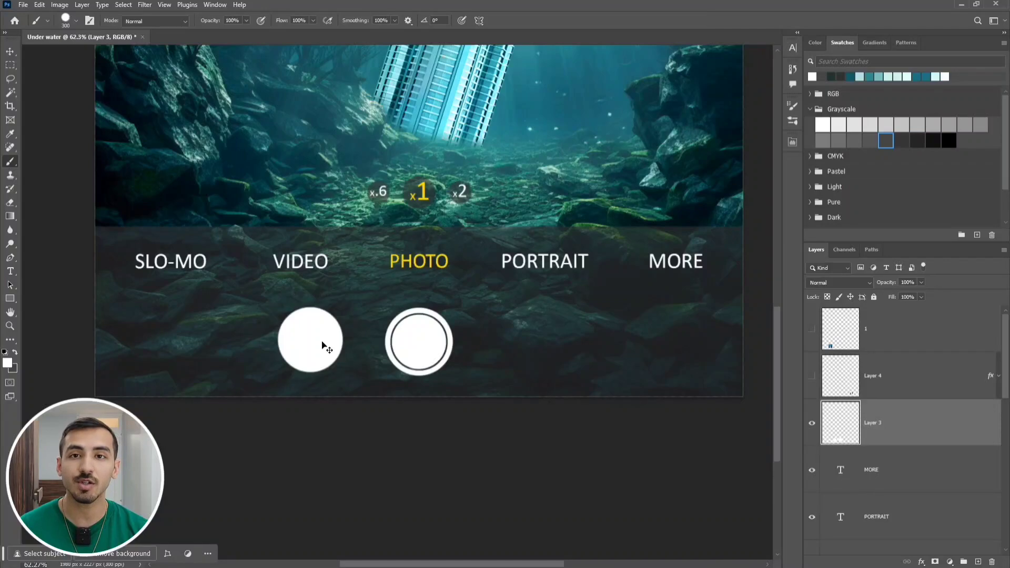
key(ctrl+z)
key(v)
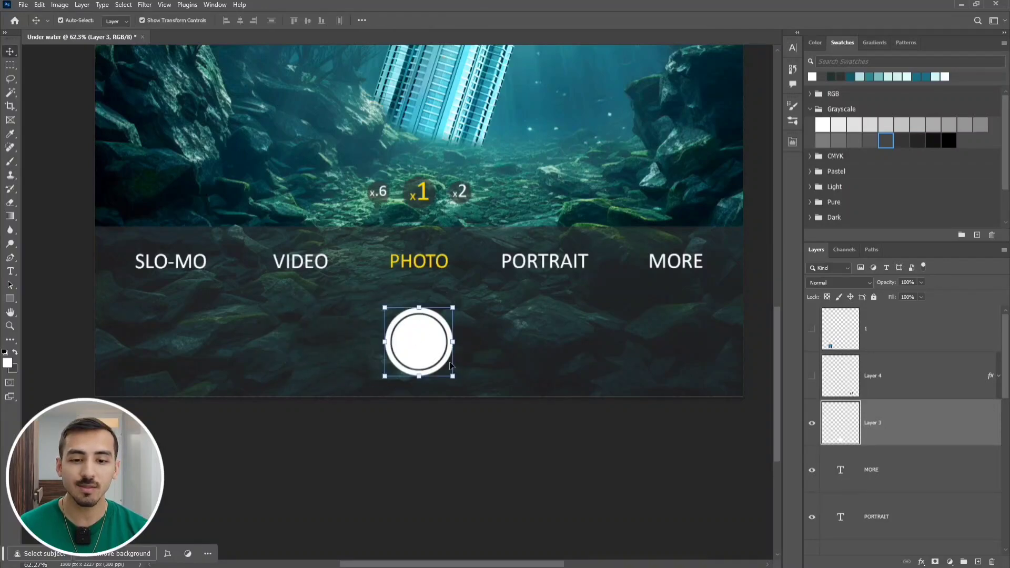
click(424, 424)
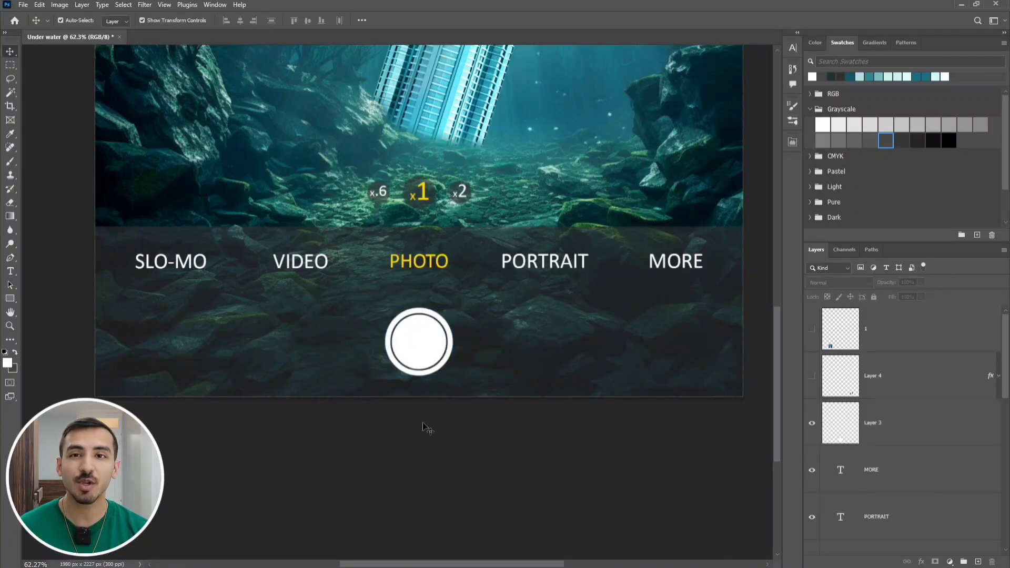
Show the hidden Layer 4 with the camera-switch arrows and layer 1 with the skyscraper thumbnail
click(812, 377)
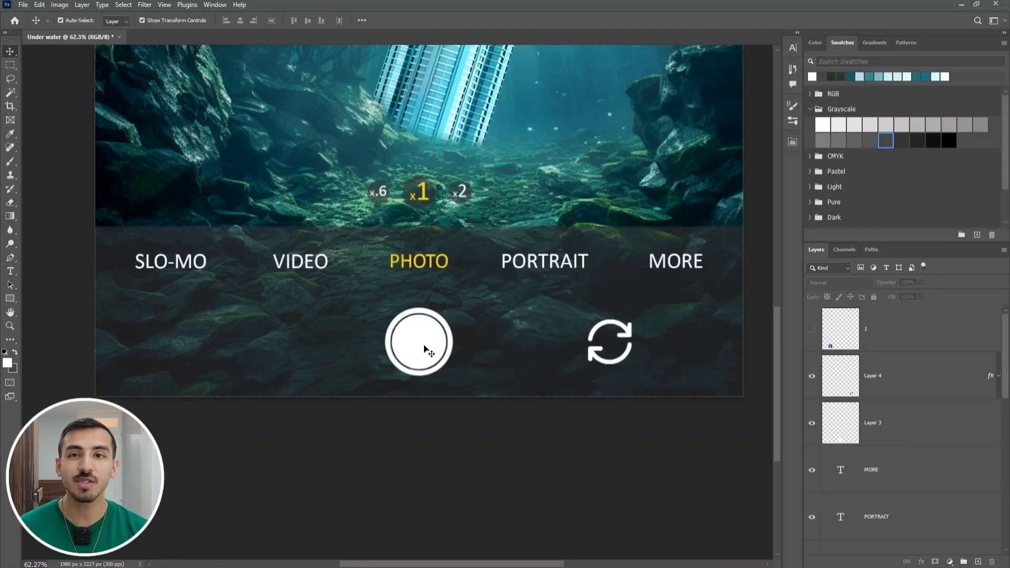
click(812, 330)
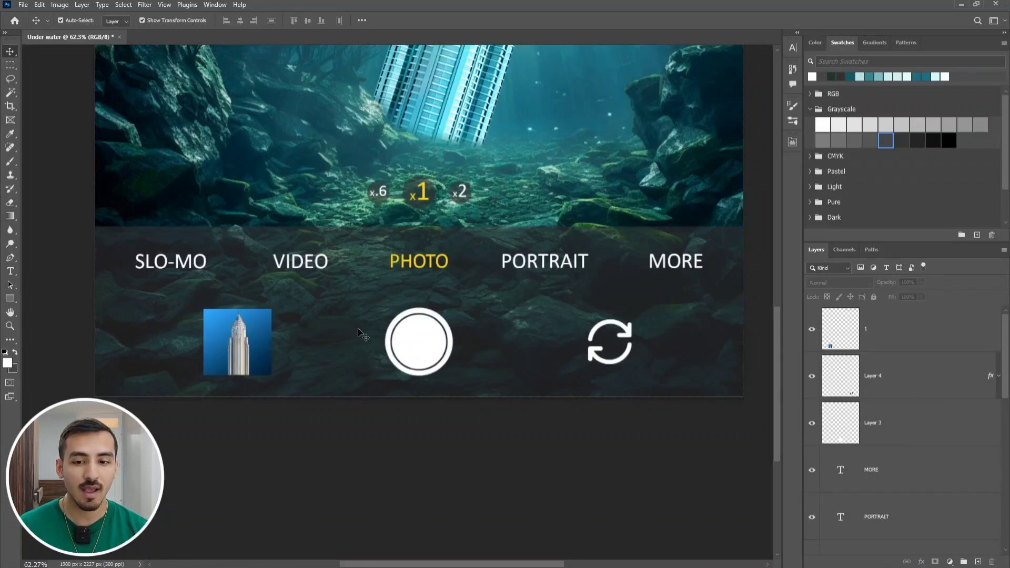